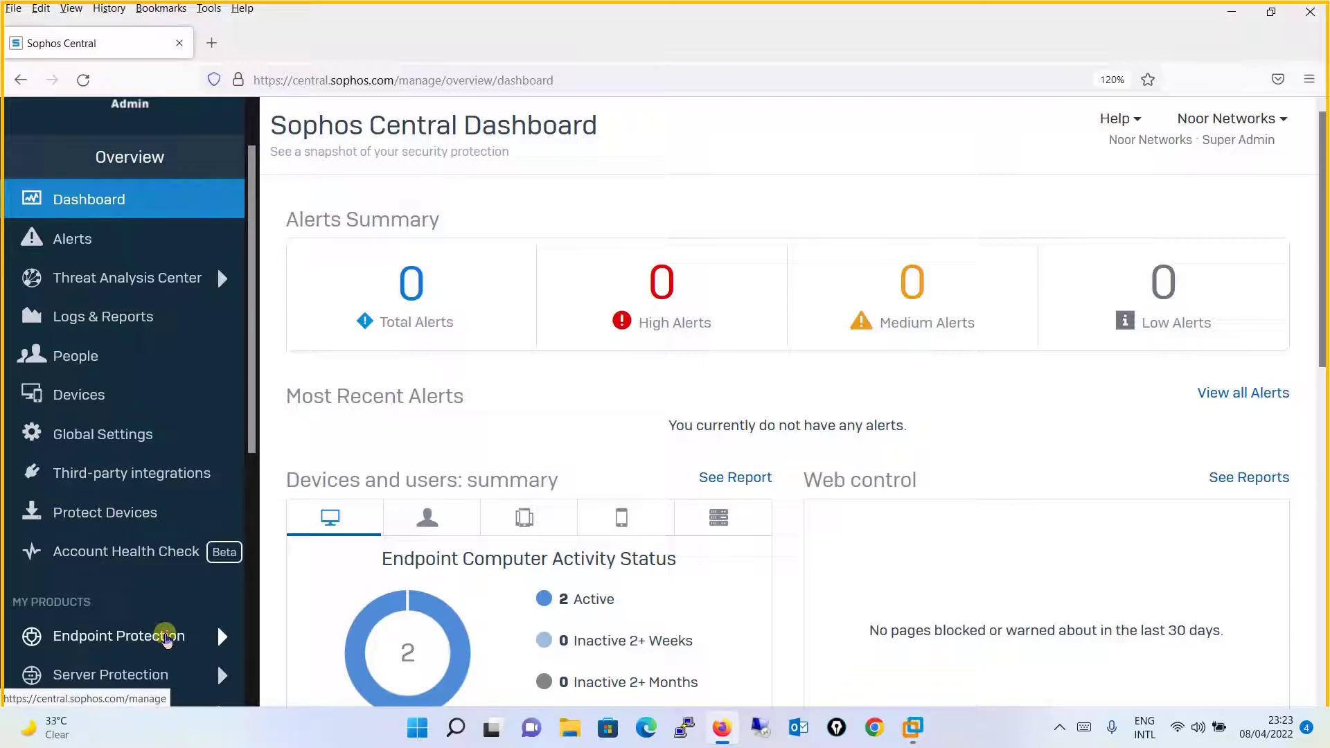
Go to Endpoint Protection and bring up its Policies list.
{"action": "left_click", "coordinate": [166, 638]}
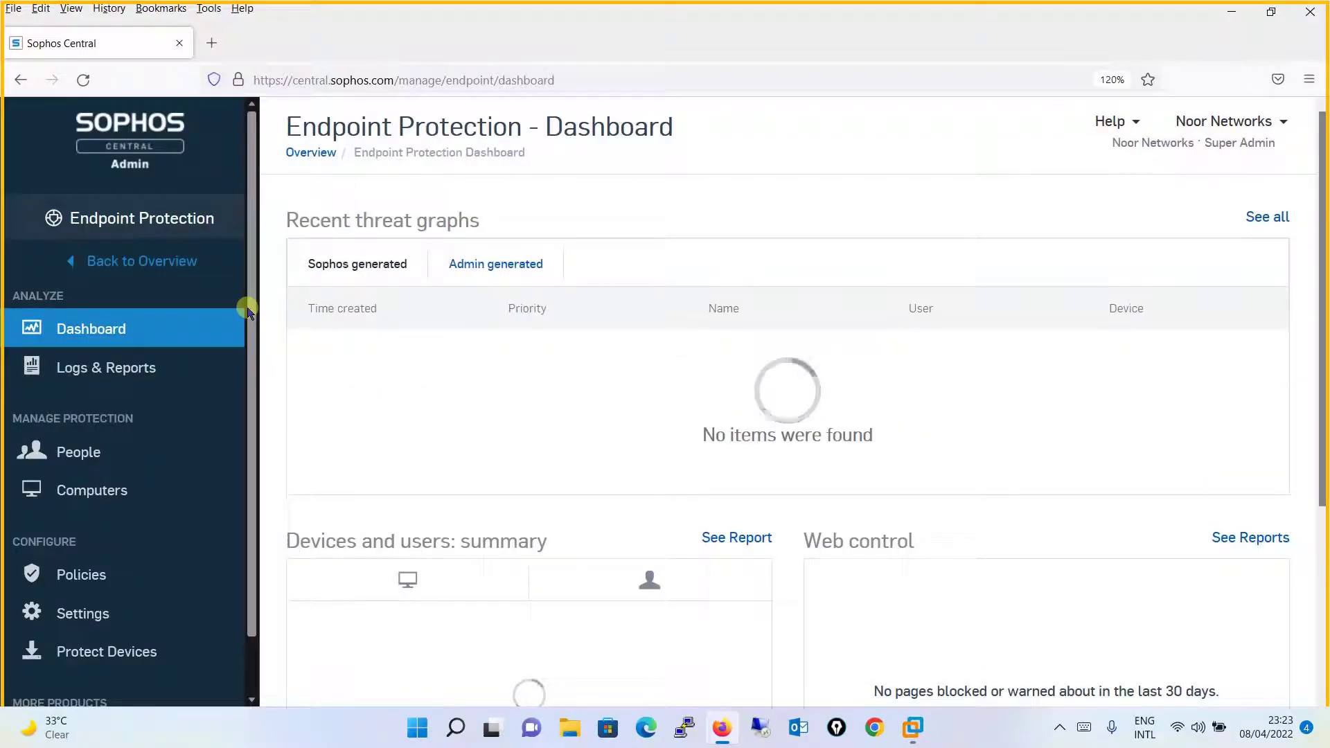
{"action": "left_click", "coordinate": [95, 577]}
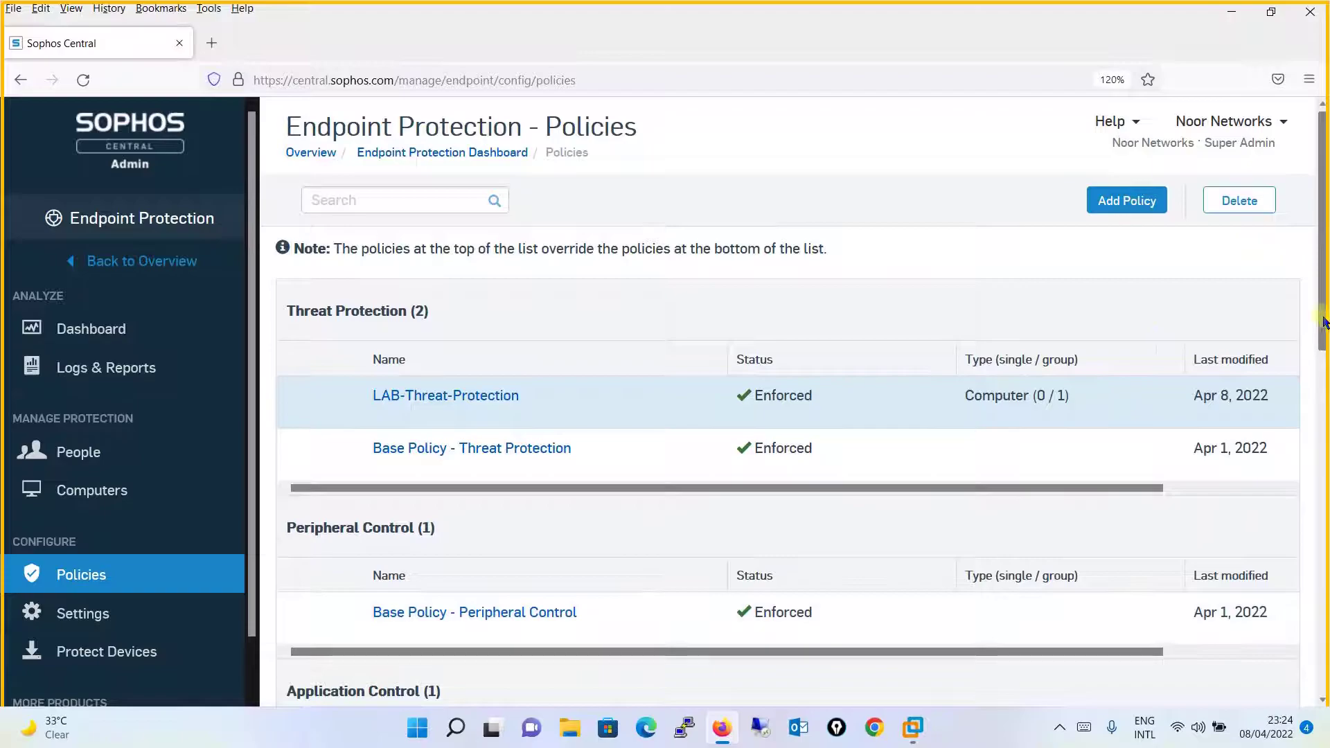
{"action": "mouse_move", "coordinate": [1321, 317]}
{"action": "left_mouse_down"}
{"action": "mouse_move", "coordinate": [1318, 374]}
{"action": "mouse_move", "coordinate": [1319, 317]}
{"action": "left_mouse_up"}
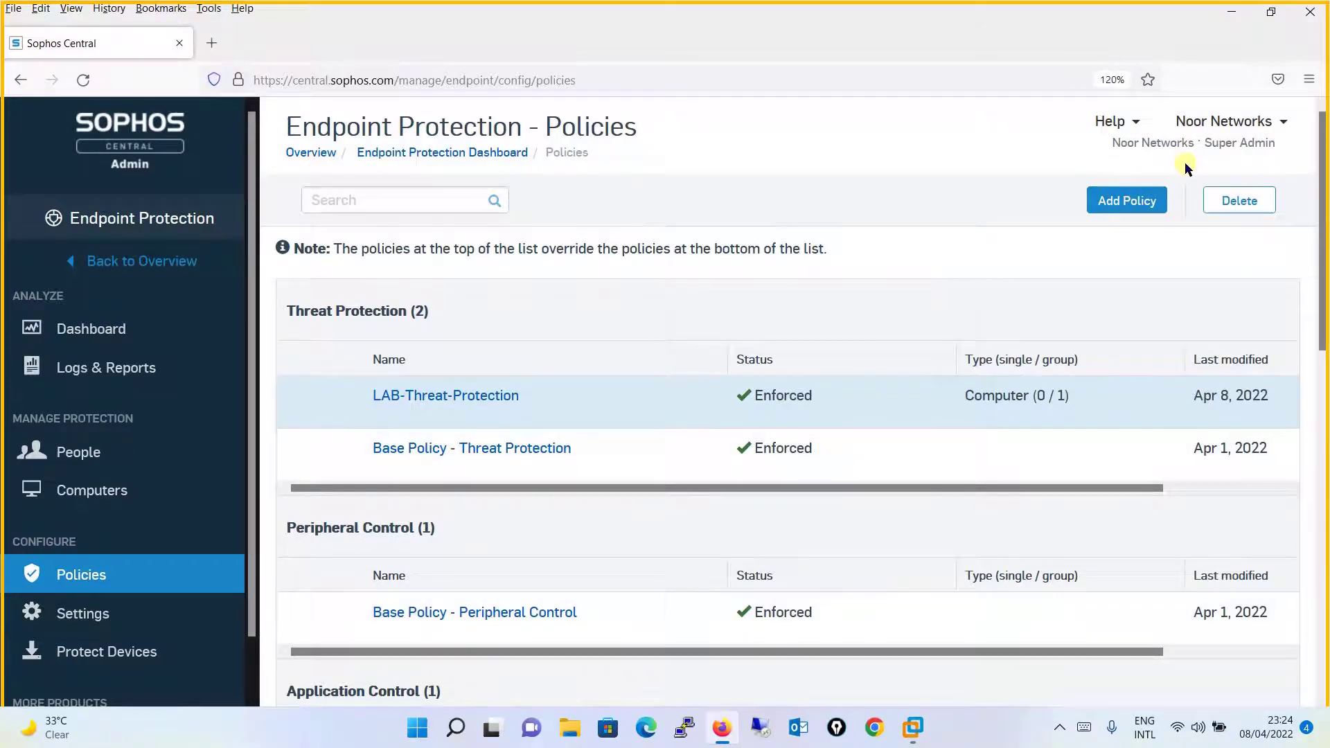
Add a new Peripheral Control policy with Type kept as User and proceed to its setup page.
{"action": "left_click", "coordinate": [1148, 202]}
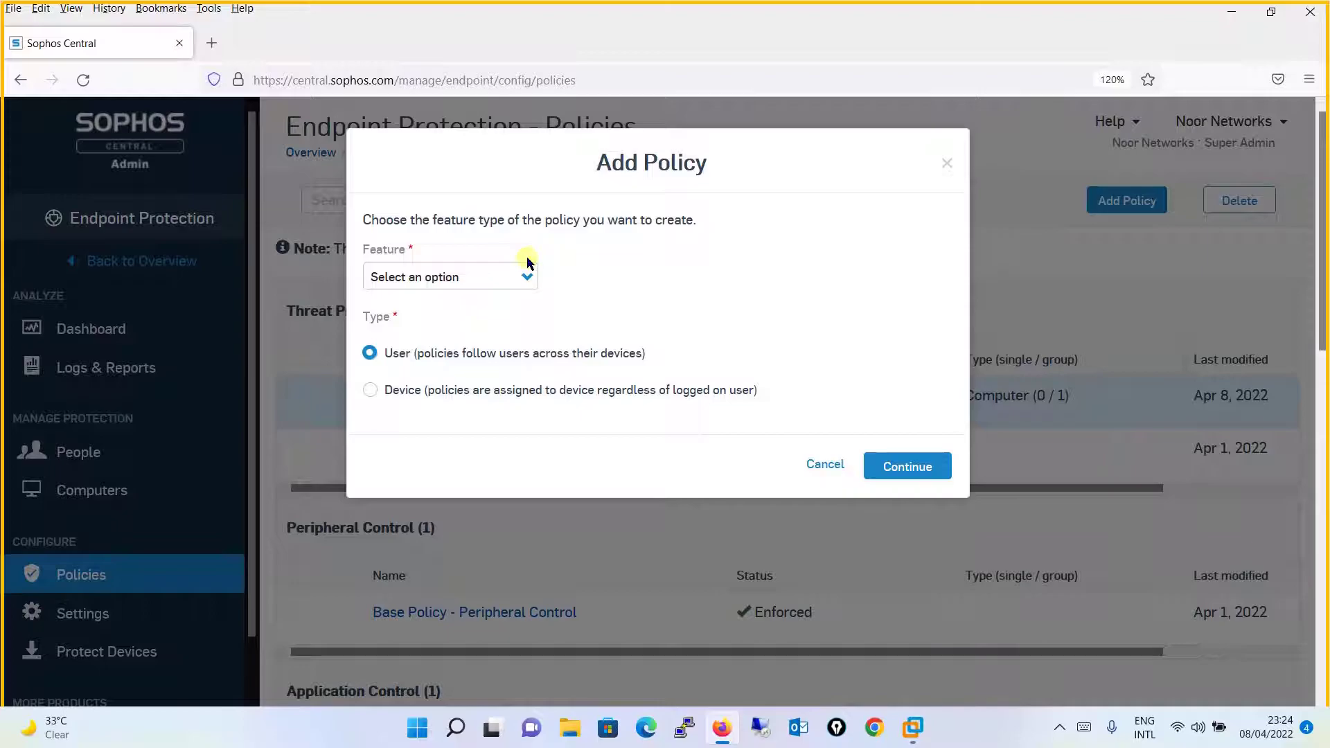
{"action": "left_click", "coordinate": [499, 279]}
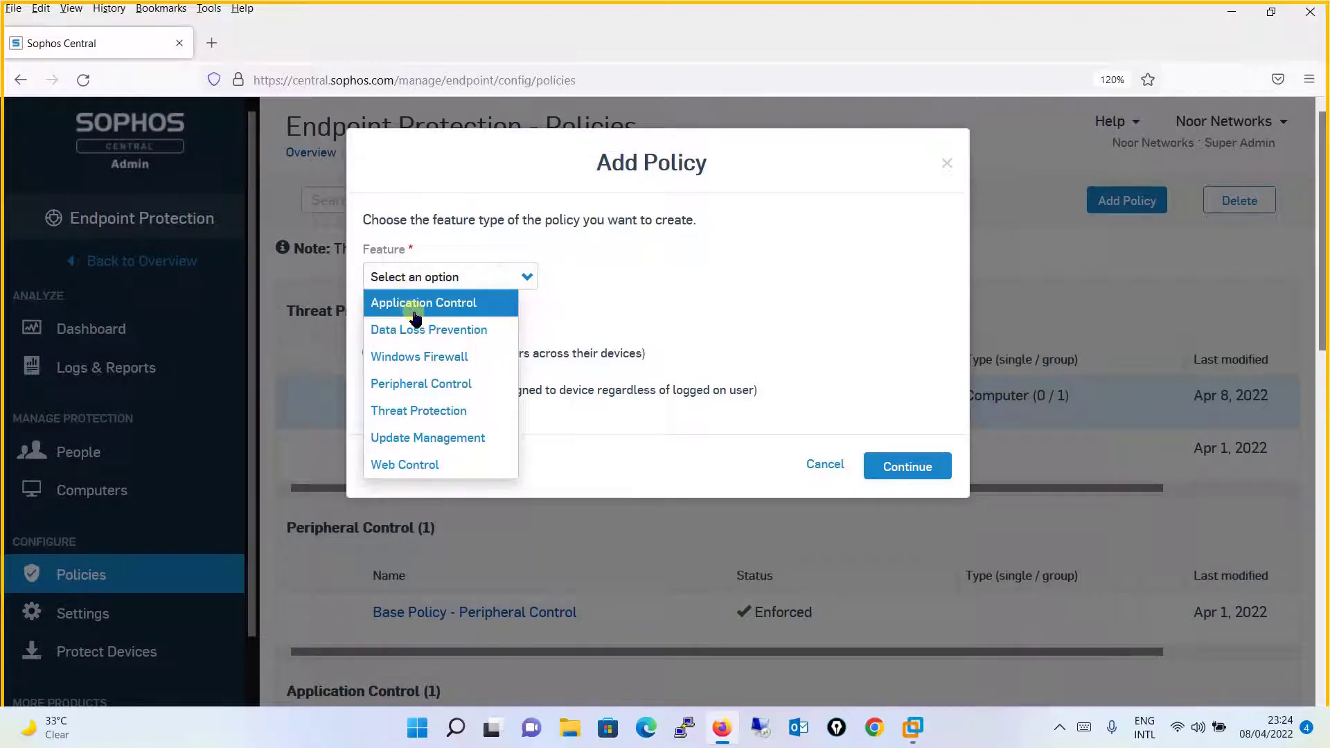
{"action": "left_click", "coordinate": [412, 384]}
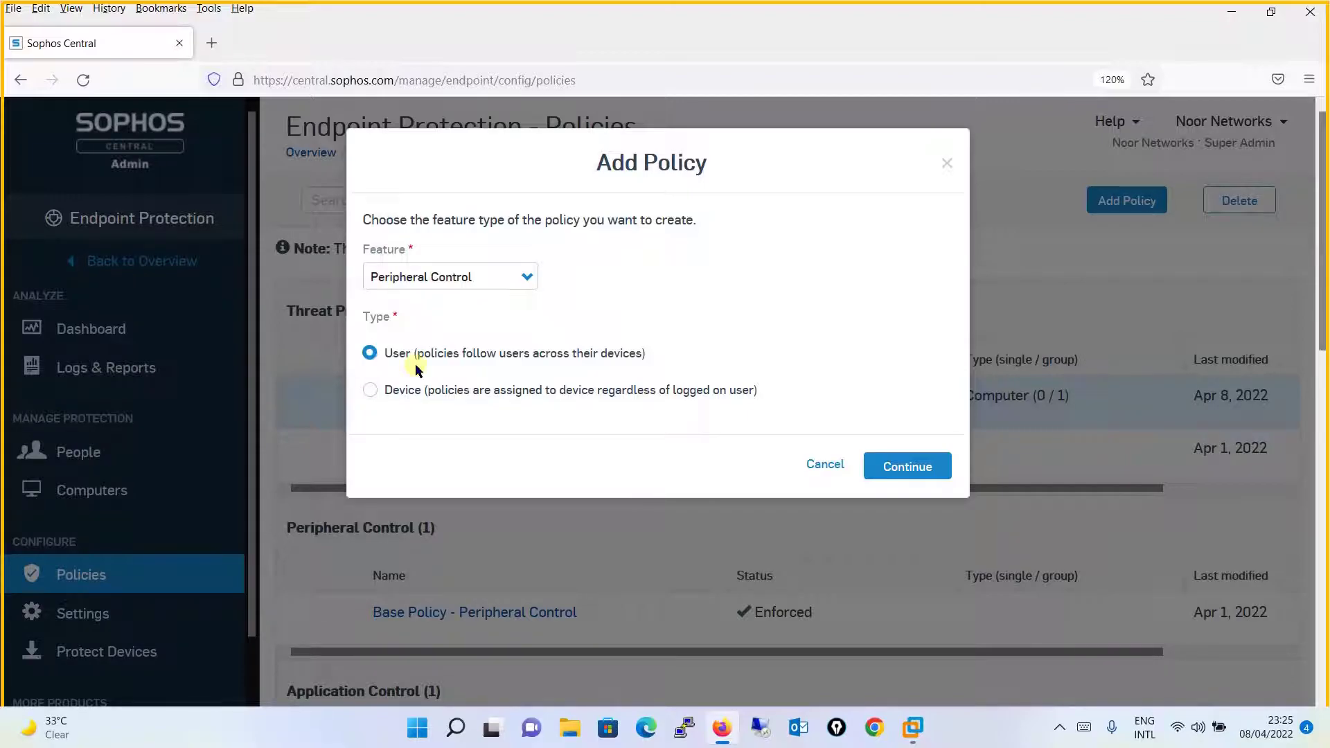
{"action": "left_click", "coordinate": [371, 391]}
{"action": "left_click", "coordinate": [370, 353]}
{"action": "left_click", "coordinate": [890, 467]}
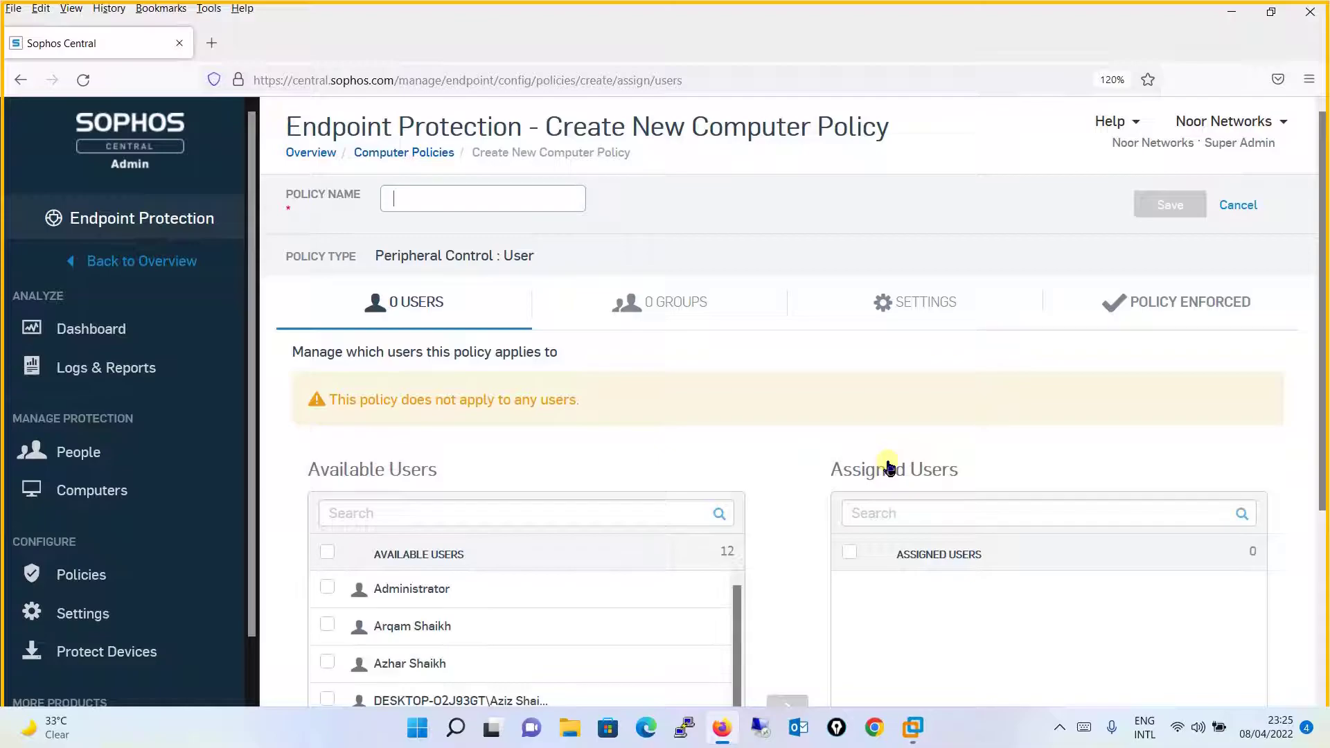
Enter 'LAB-Peripheral-Control' as the policy name.
{"action": "left_click", "coordinate": [505, 196]}
{"action": "type", "text": "LAB-Peripheral-Control"}
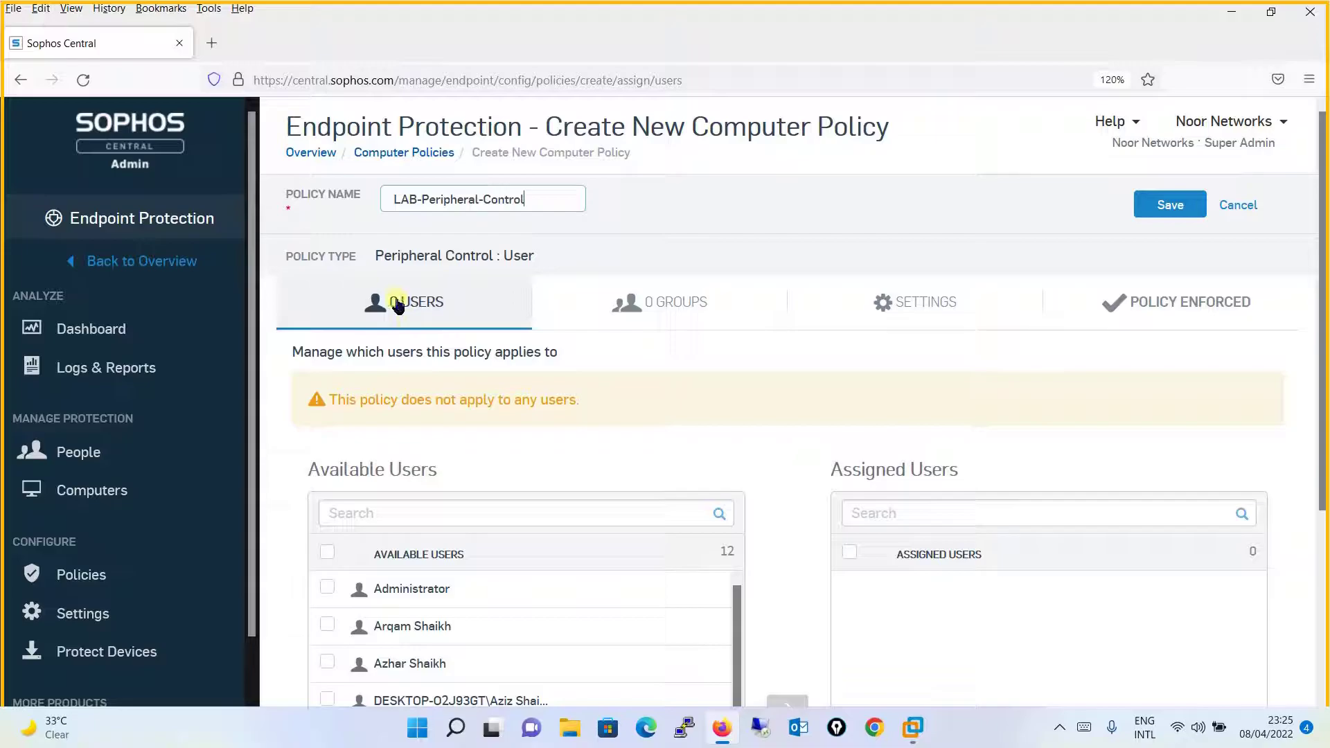
Compare the Groups and Users assignment lists to review who is available.
{"action": "left_click", "coordinate": [692, 302]}
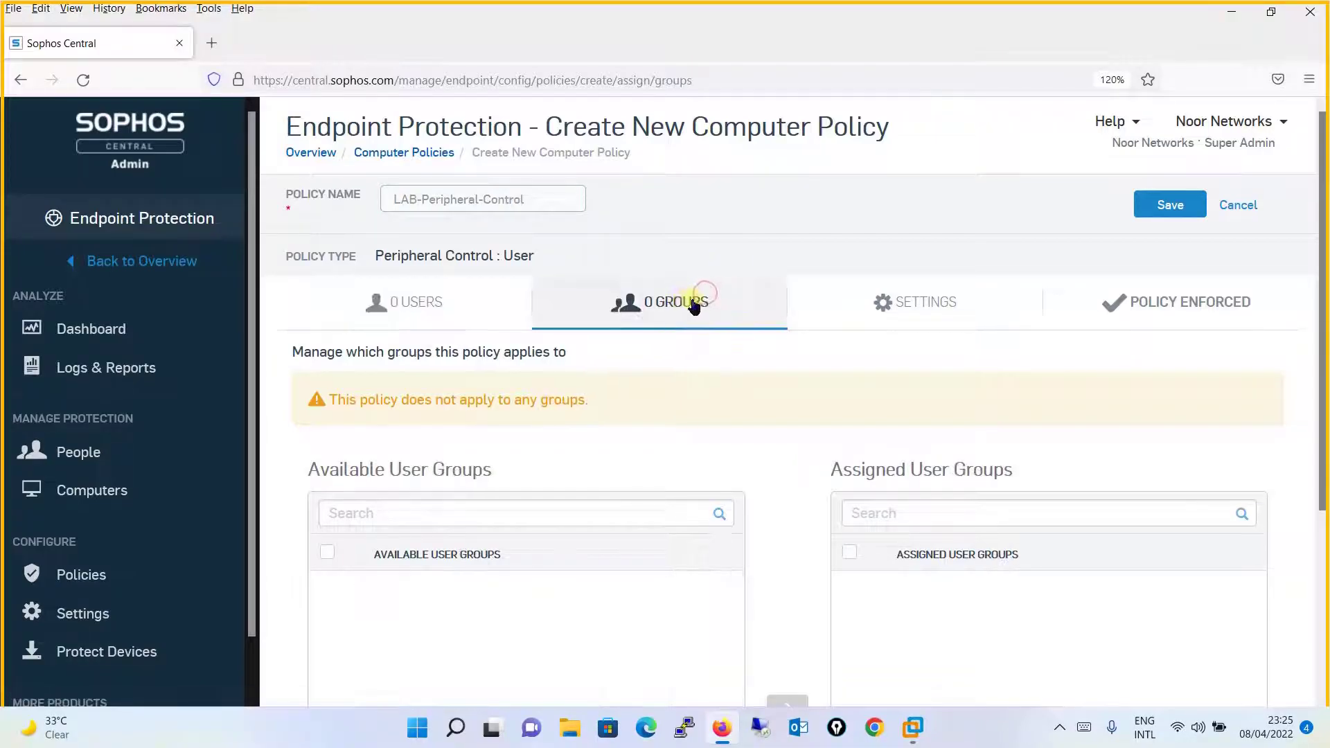
{"action": "left_click", "coordinate": [425, 311]}
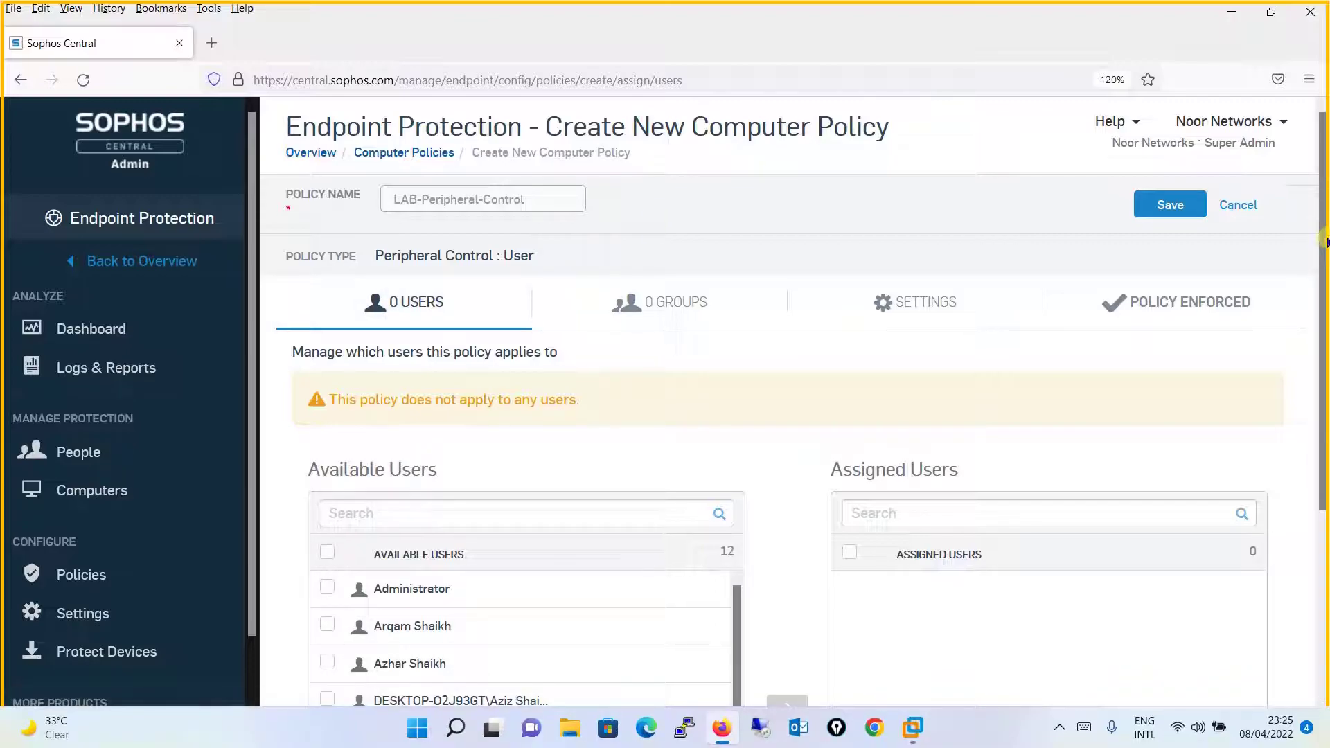
{"action": "left_click_drag", "start_coordinate": [1324, 251], "coordinate": [1317, 355]}
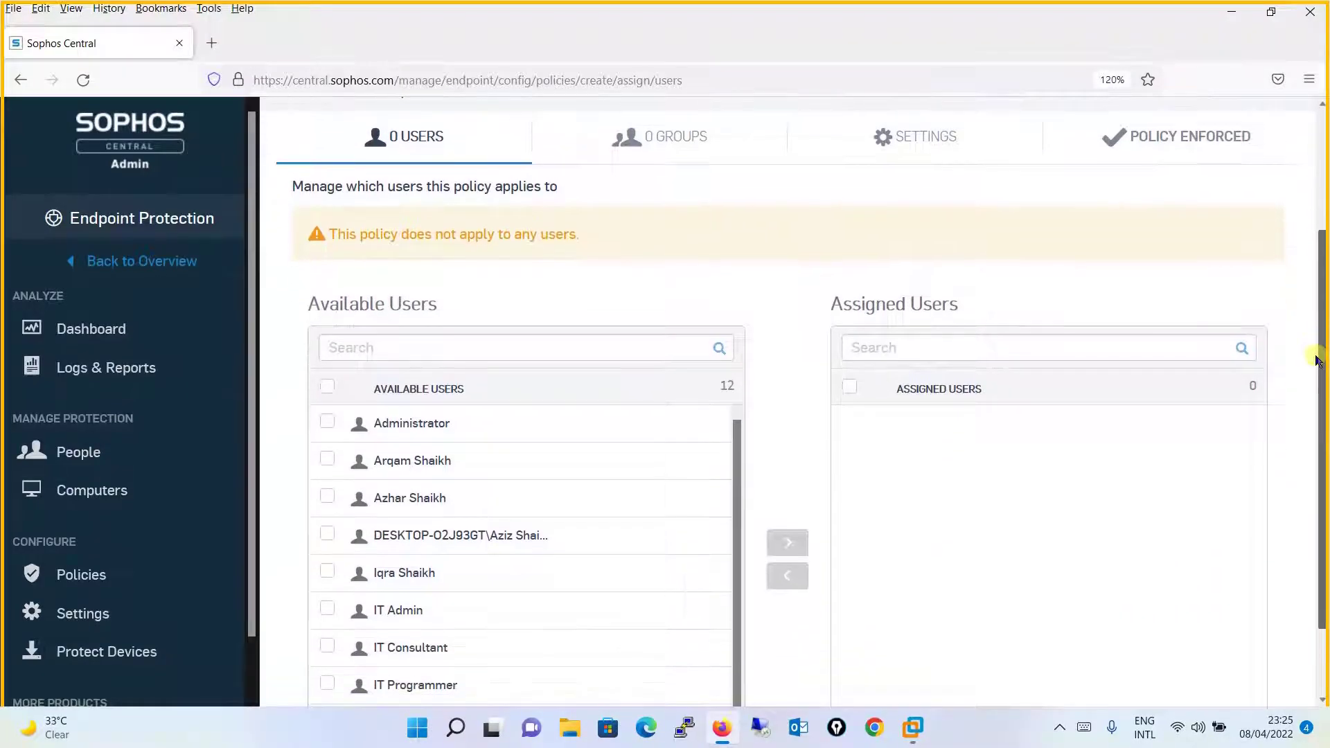
{"action": "left_click", "coordinate": [719, 144]}
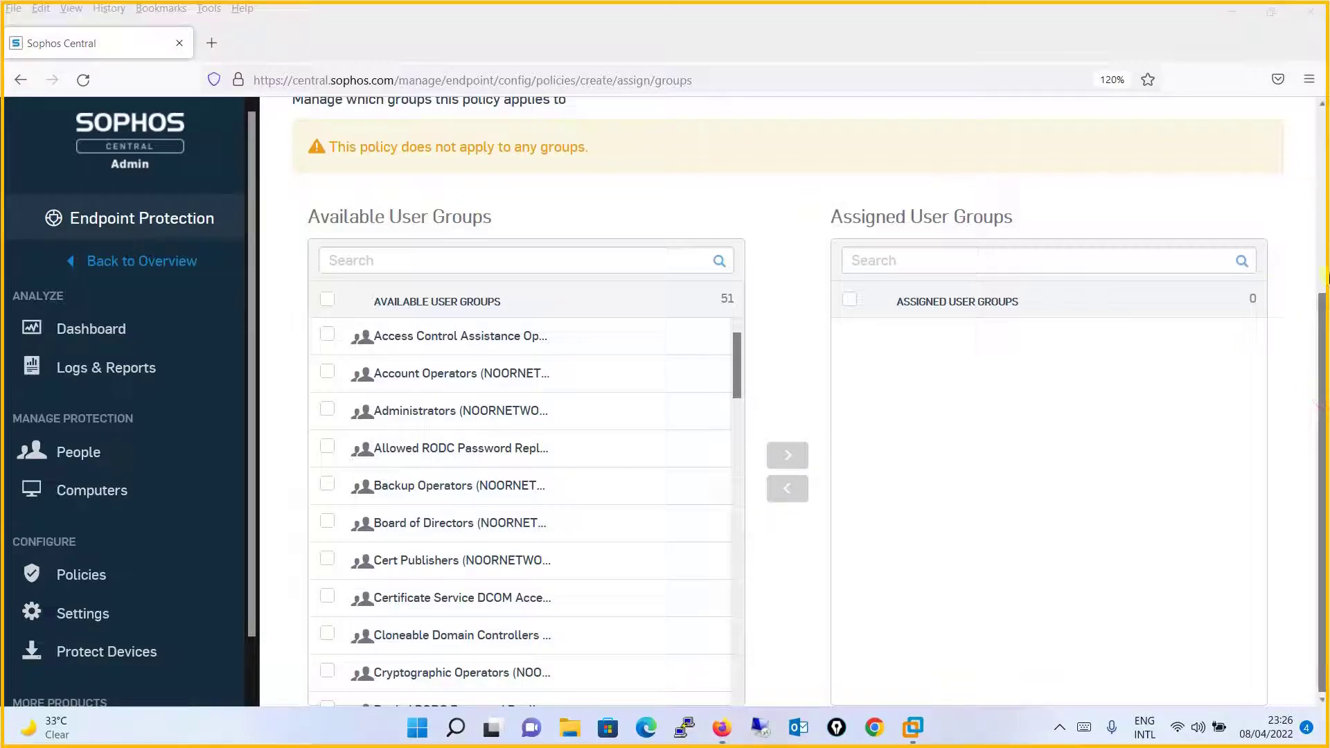
{"action": "left_click_drag", "start_coordinate": [1323, 298], "coordinate": [1311, 90]}
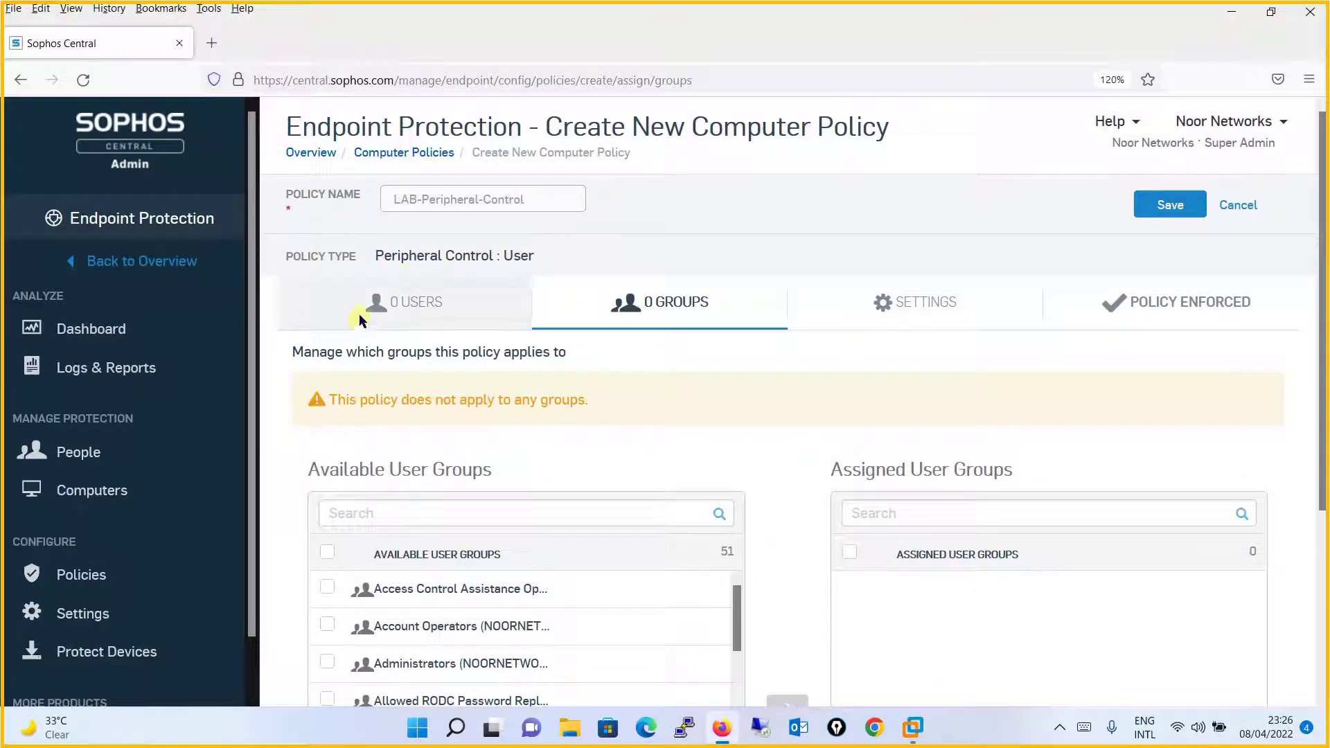
{"action": "left_click", "coordinate": [385, 306]}
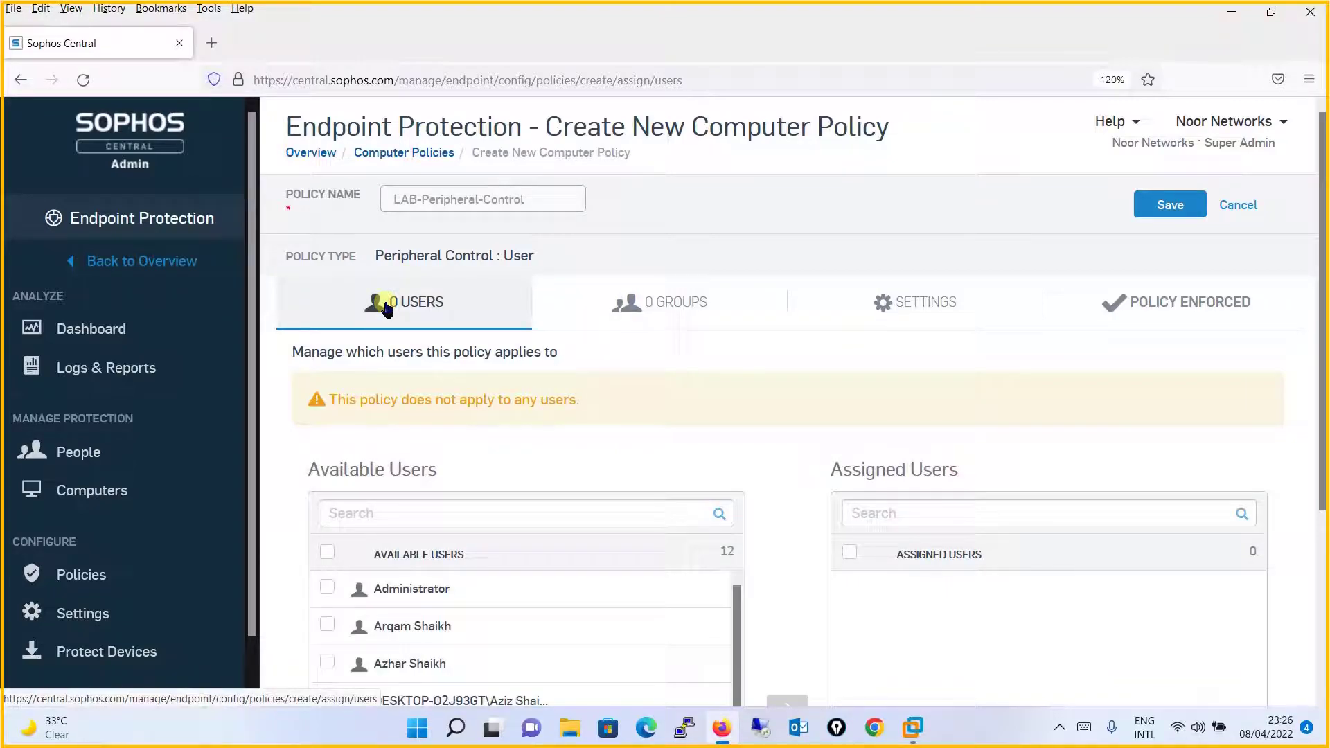
{"action": "left_click_drag", "start_coordinate": [738, 627], "coordinate": [739, 658]}
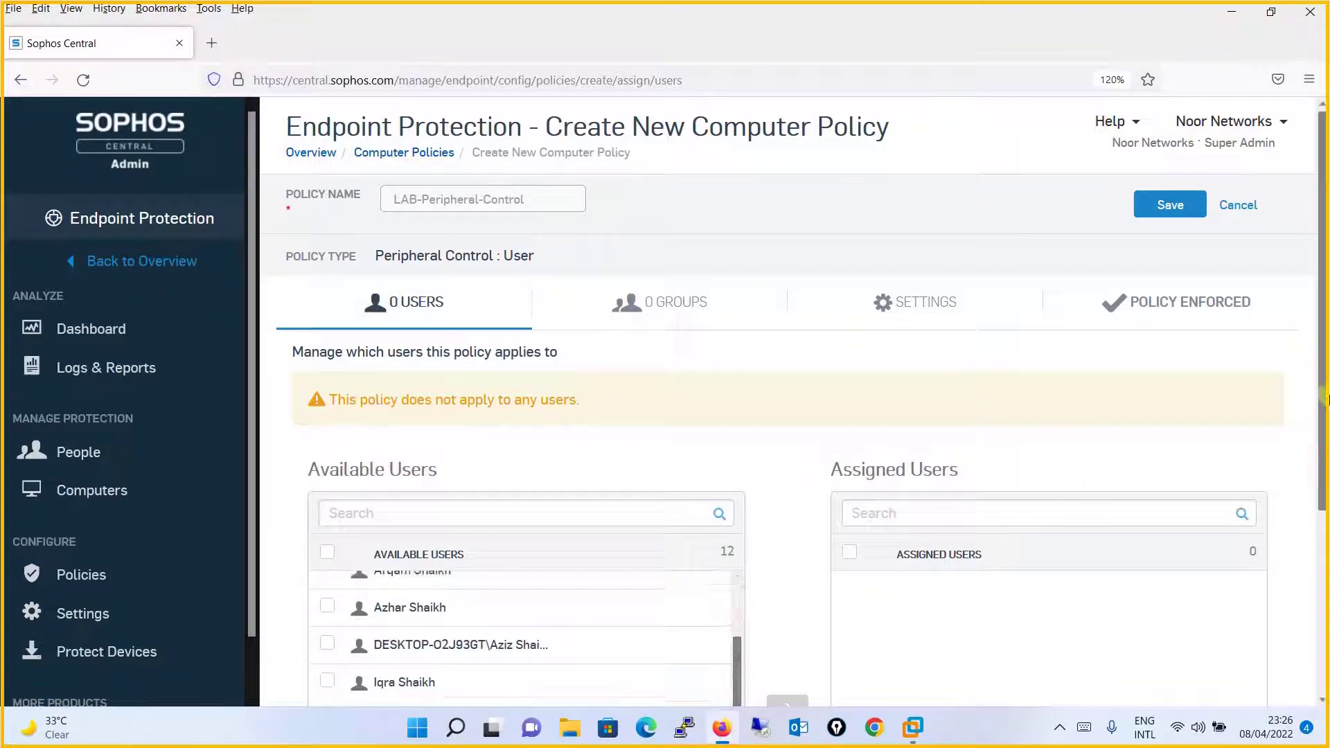
{"action": "left_click_drag", "start_coordinate": [1320, 400], "coordinate": [1306, 553]}
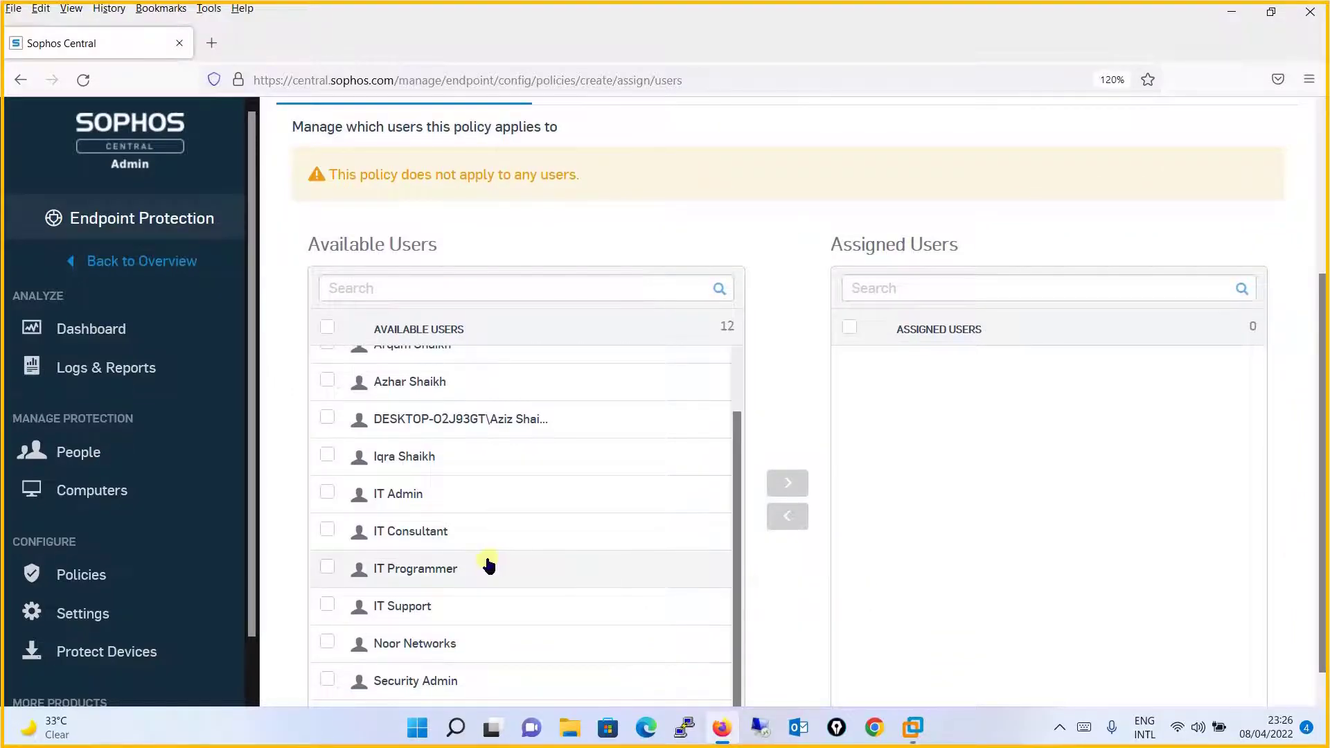
Assign IT Support, Security Admin, IT Consultant, DESKTOP-02J93GT and two other users to the policy.
{"action": "left_click", "coordinate": [327, 605]}
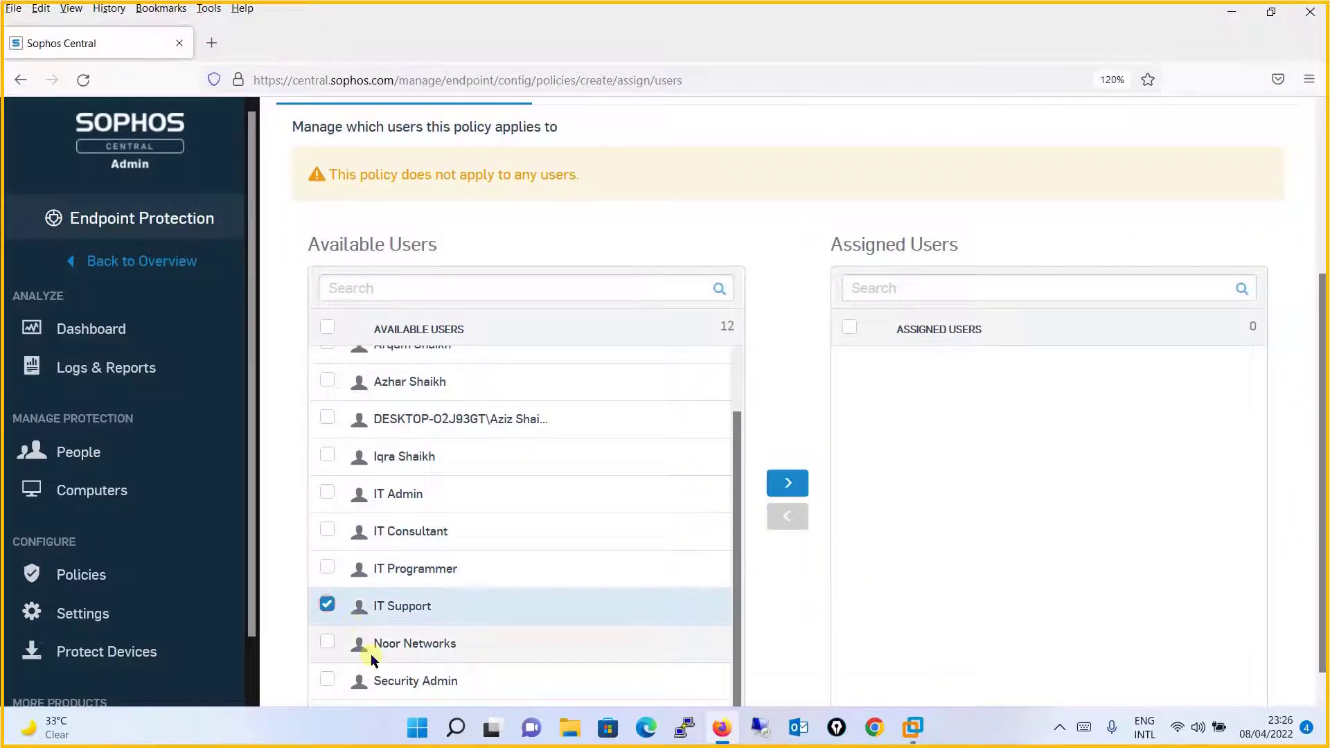
{"action": "left_click", "coordinate": [327, 680]}
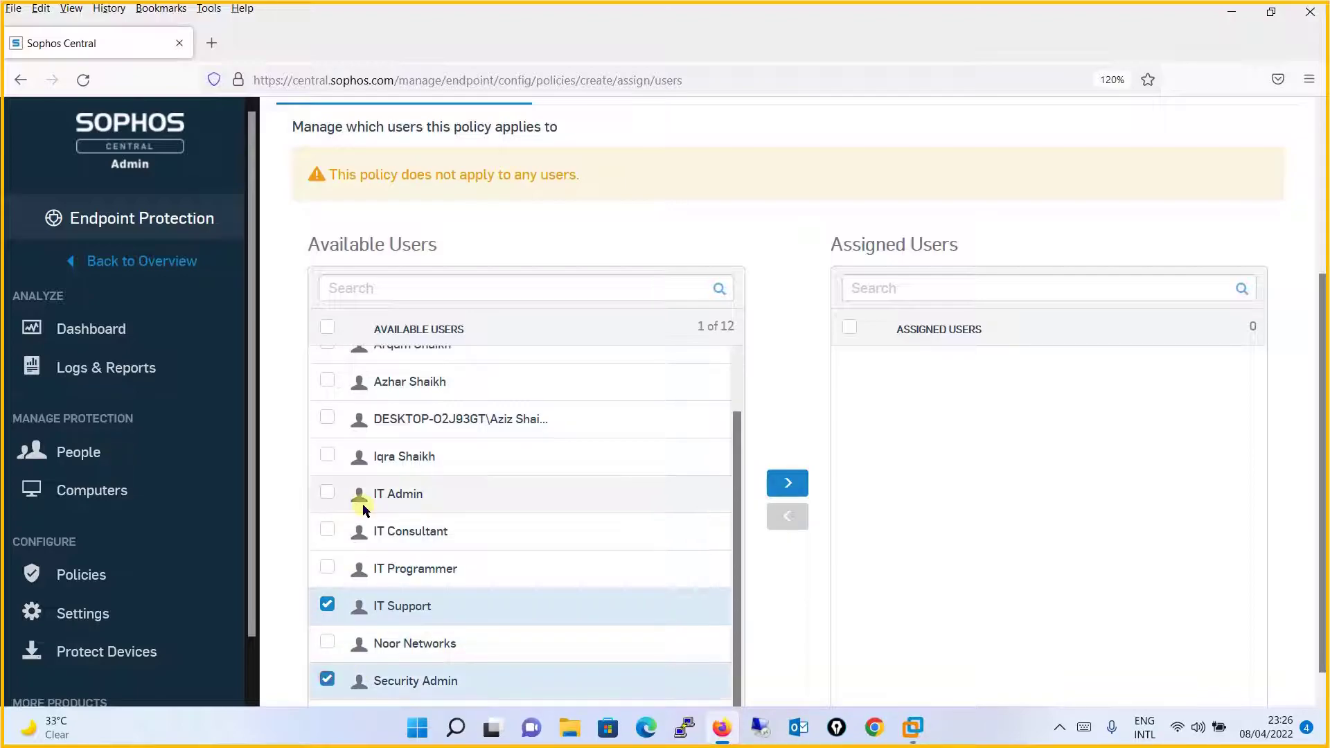
{"action": "left_click", "coordinate": [327, 530]}
{"action": "scroll", "coordinate": [718, 435], "scroll_direction": "up", "scroll_amount": 2}
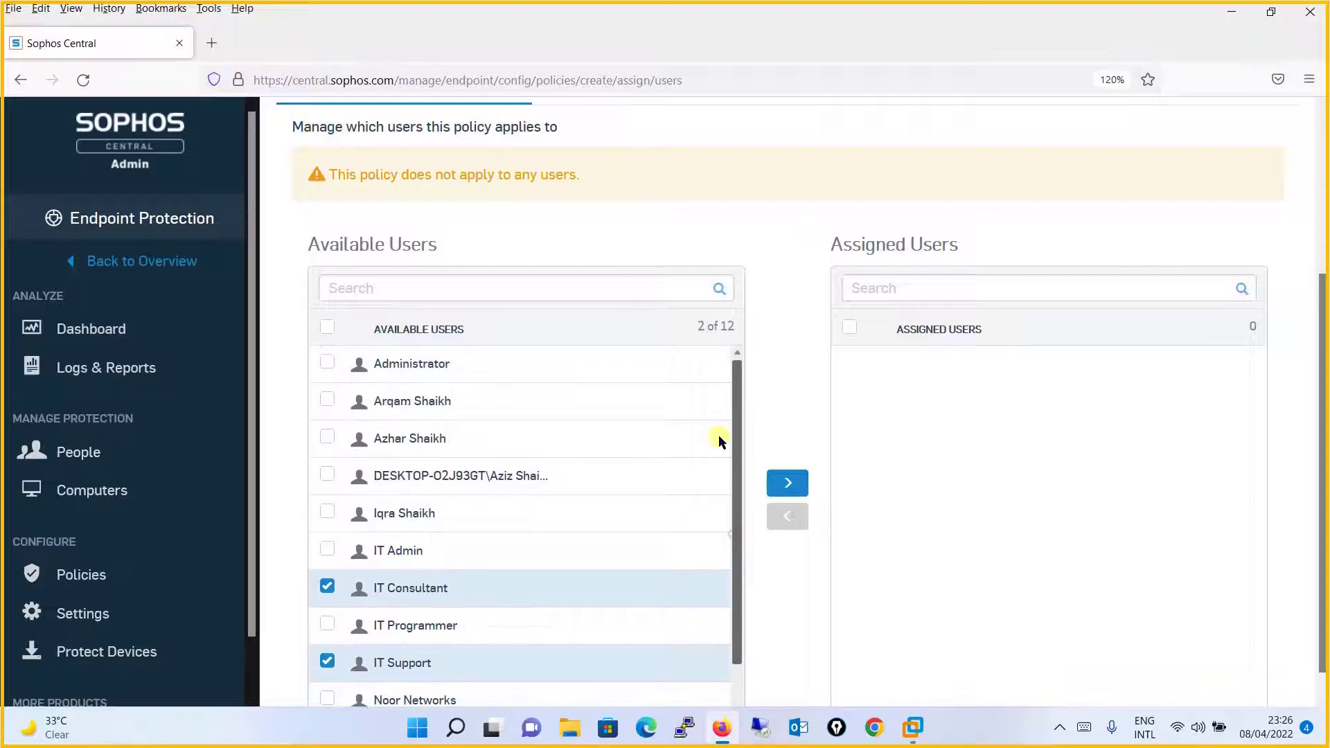
{"action": "left_click", "coordinate": [327, 399]}
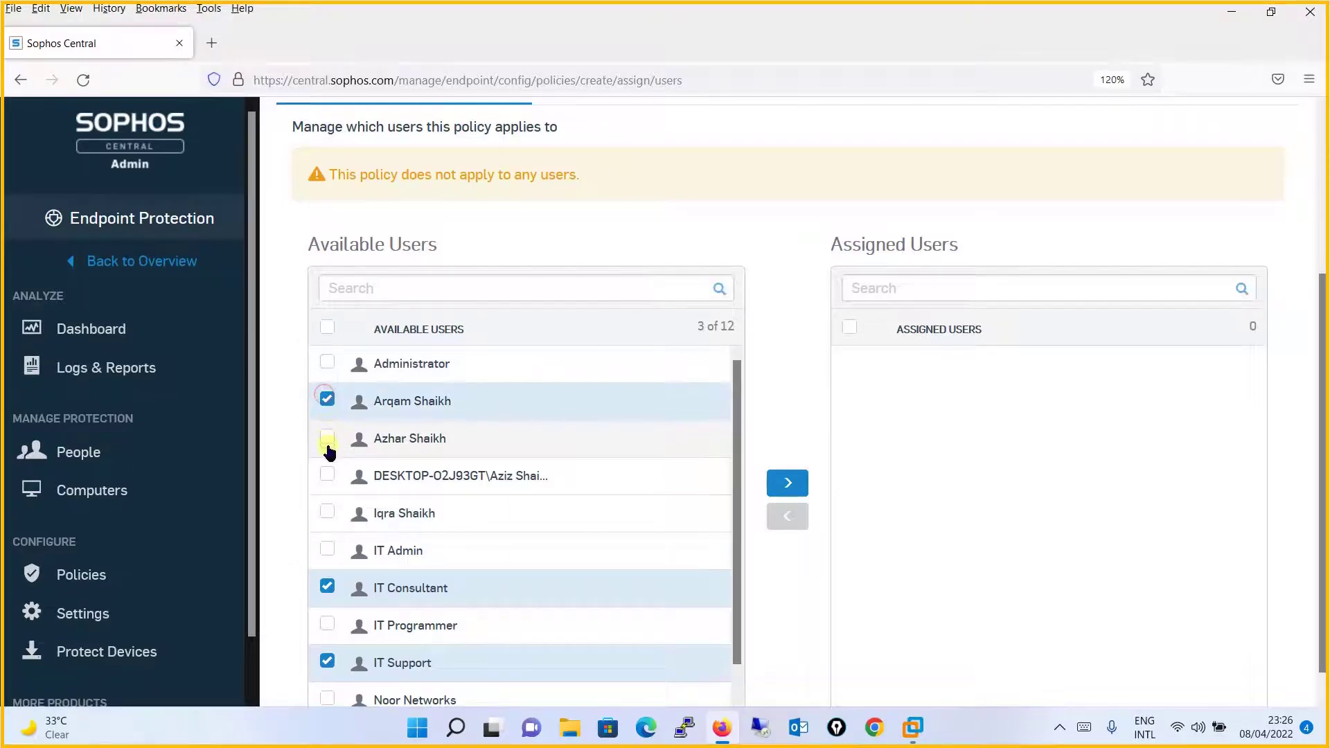
{"action": "left_click", "coordinate": [327, 437]}
{"action": "left_click", "coordinate": [328, 475]}
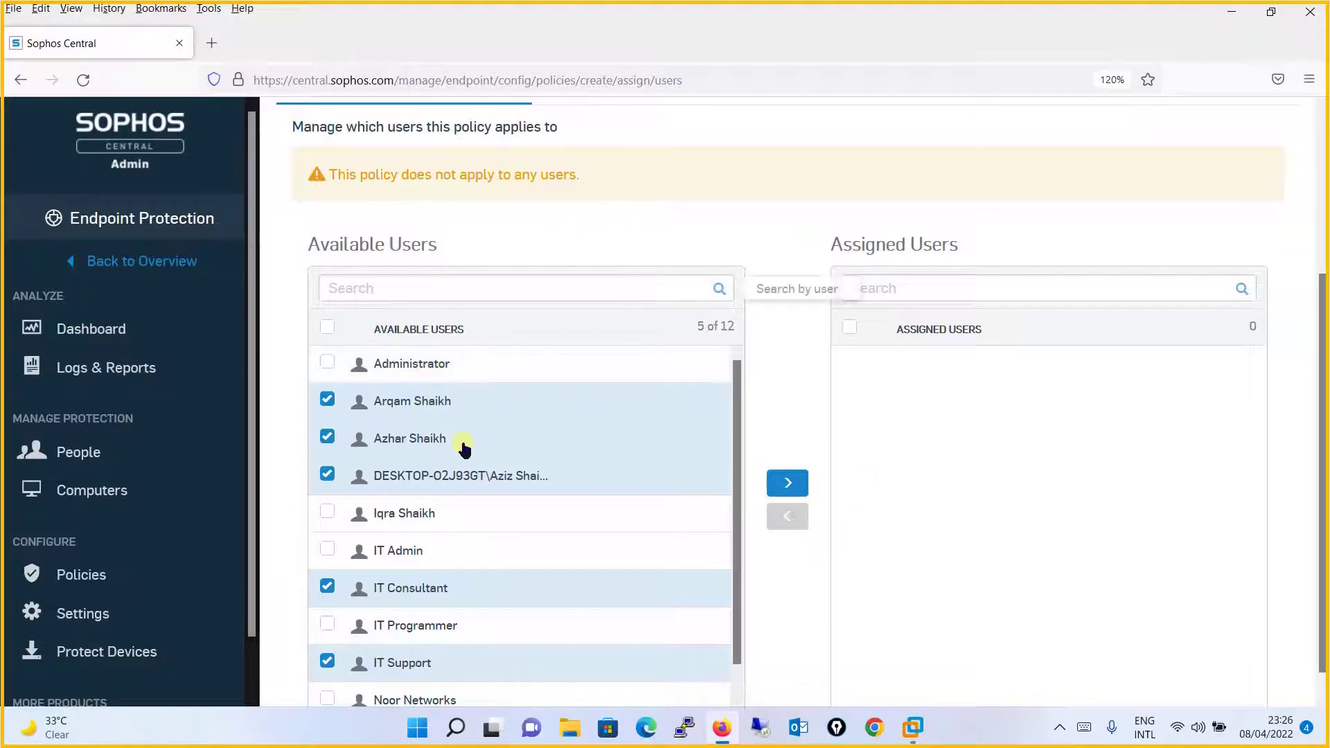
{"action": "left_click", "coordinate": [783, 489]}
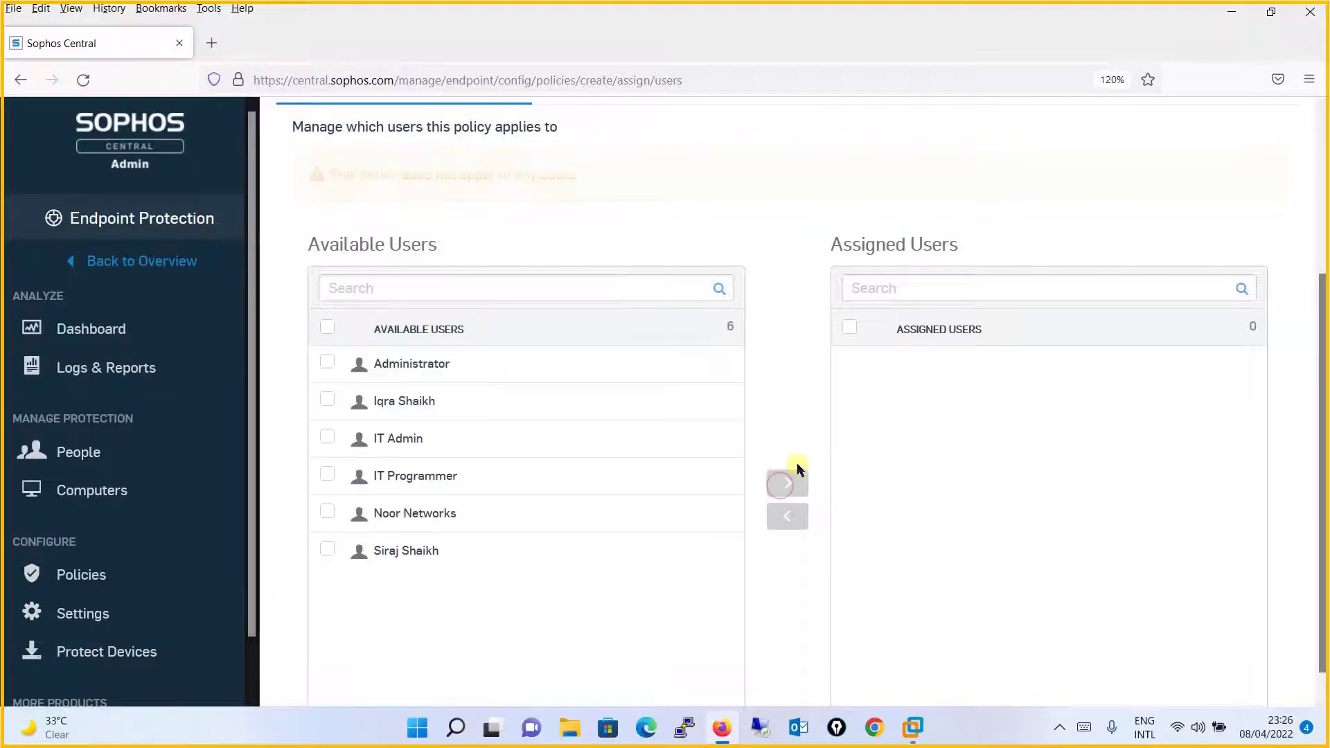
{"action": "left_click", "coordinate": [1322, 326]}
{"action": "scroll", "coordinate": [1324, 215], "scroll_direction": "up", "scroll_amount": 3}
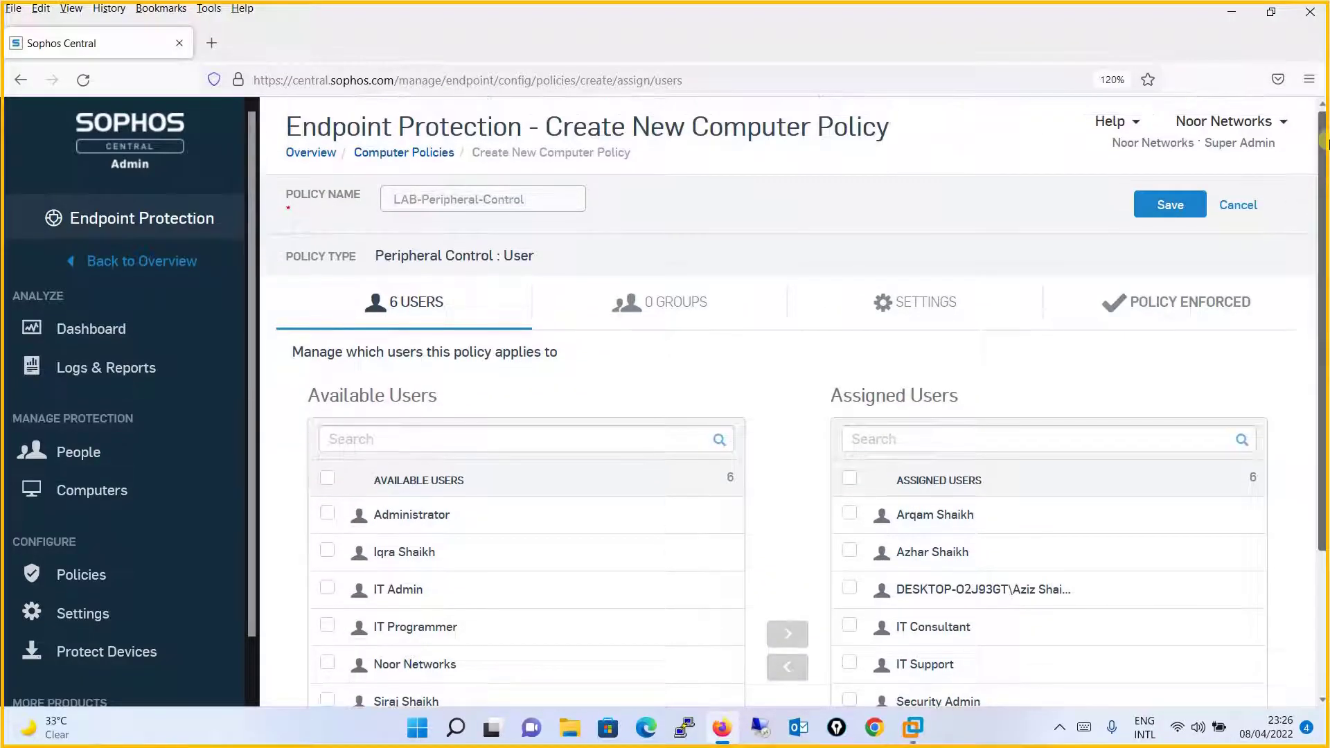
{"action": "left_click", "coordinate": [958, 302]}
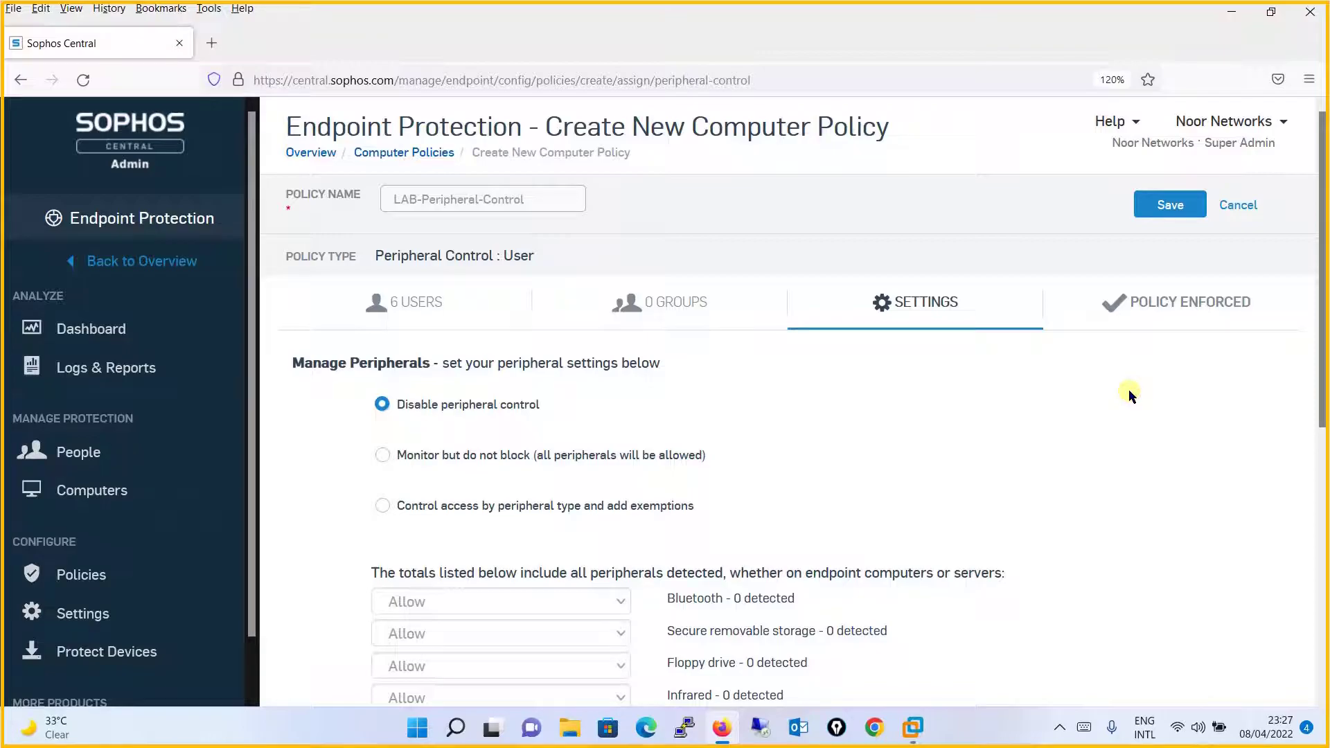
Select 'Control access by peripheral type and add exemptions' as the peripheral management mode.
{"action": "left_click_drag", "start_coordinate": [1321, 411], "coordinate": [1321, 416]}
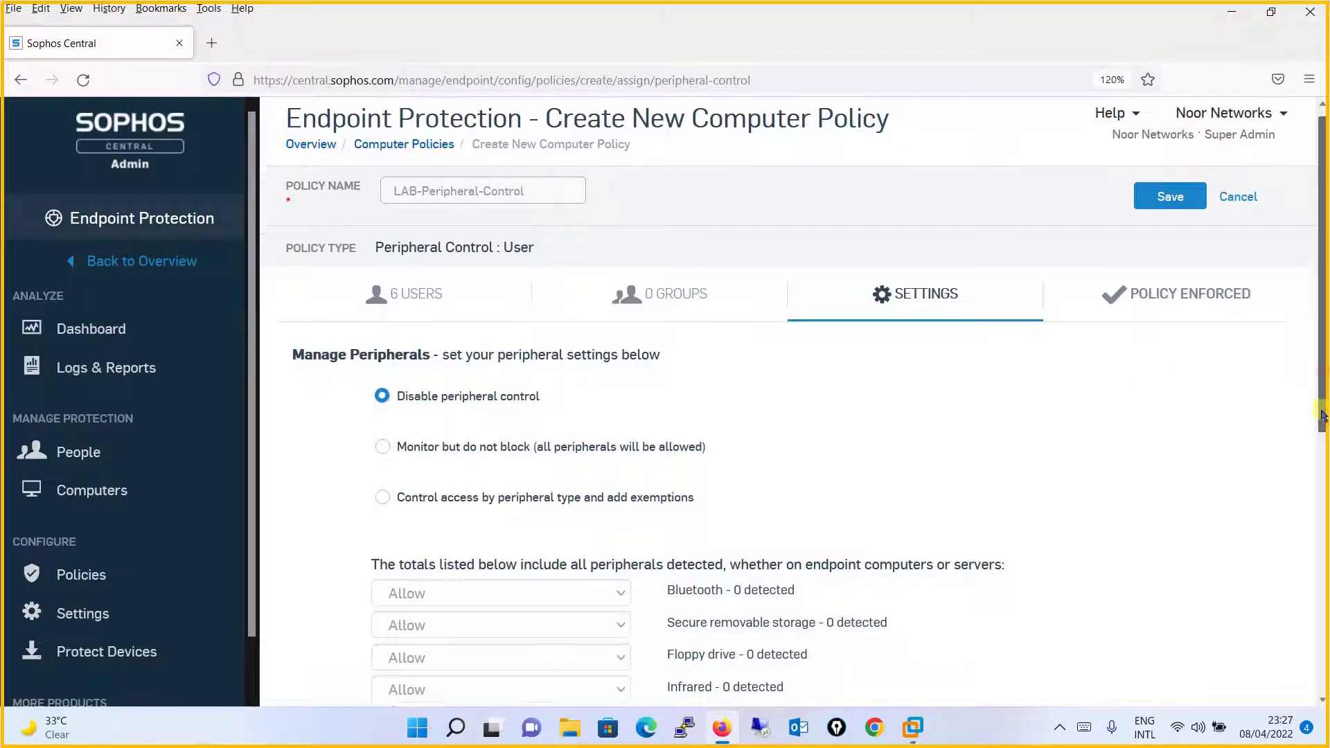
{"action": "scroll", "coordinate": [1321, 416], "scroll_direction": "down", "scroll_amount": 2}
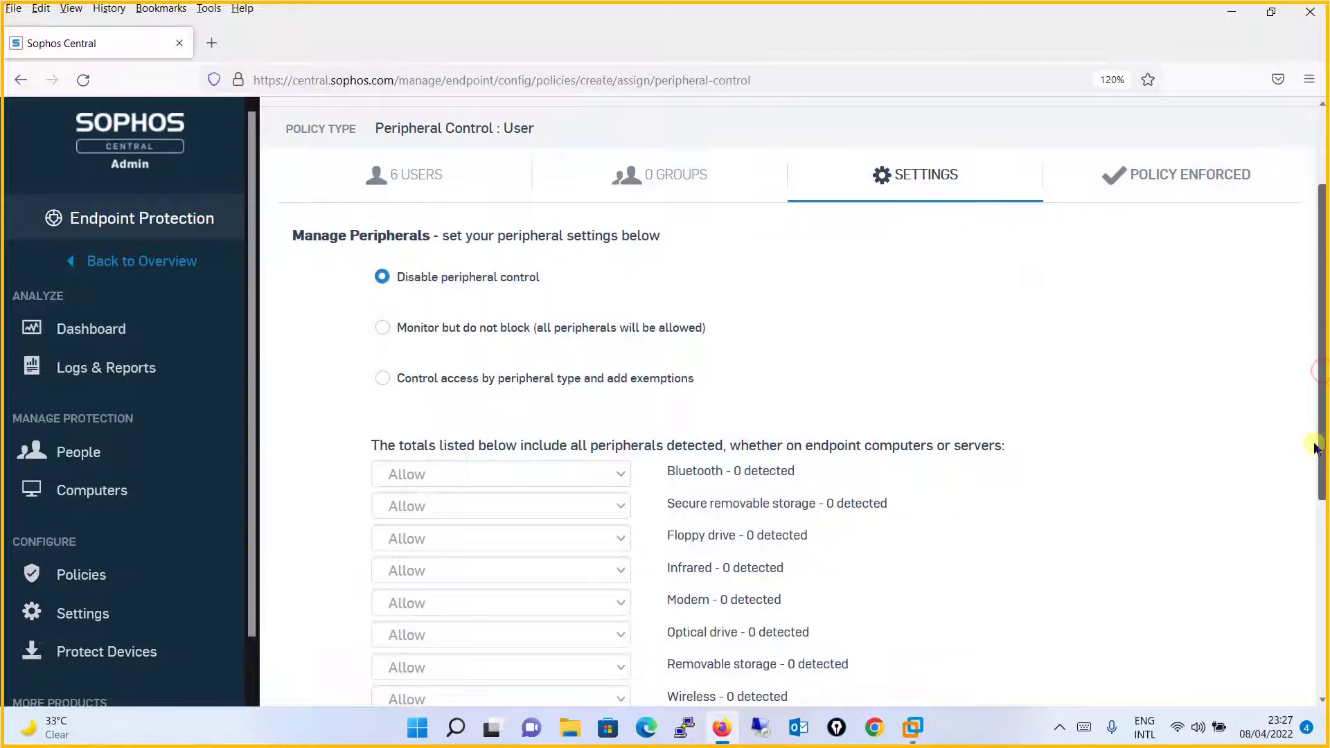
{"action": "left_click", "coordinate": [382, 327]}
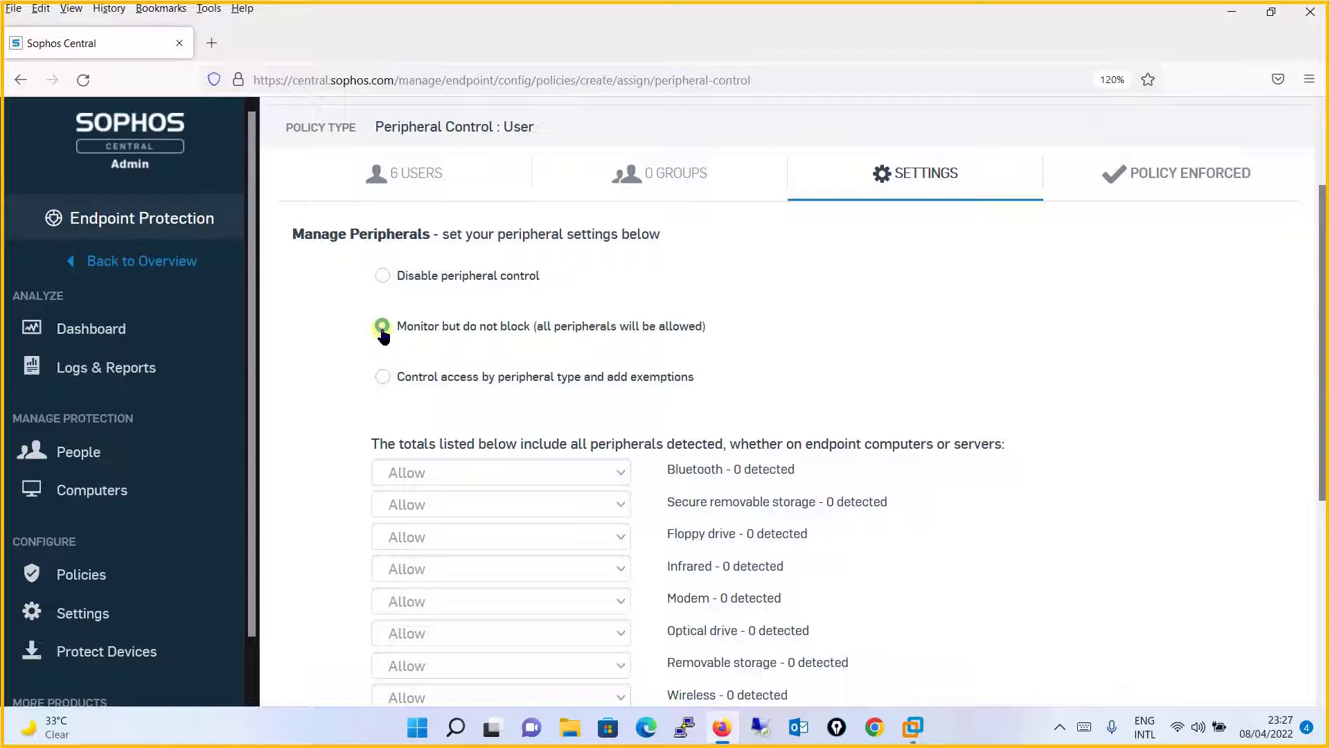
{"action": "left_click", "coordinate": [380, 383]}
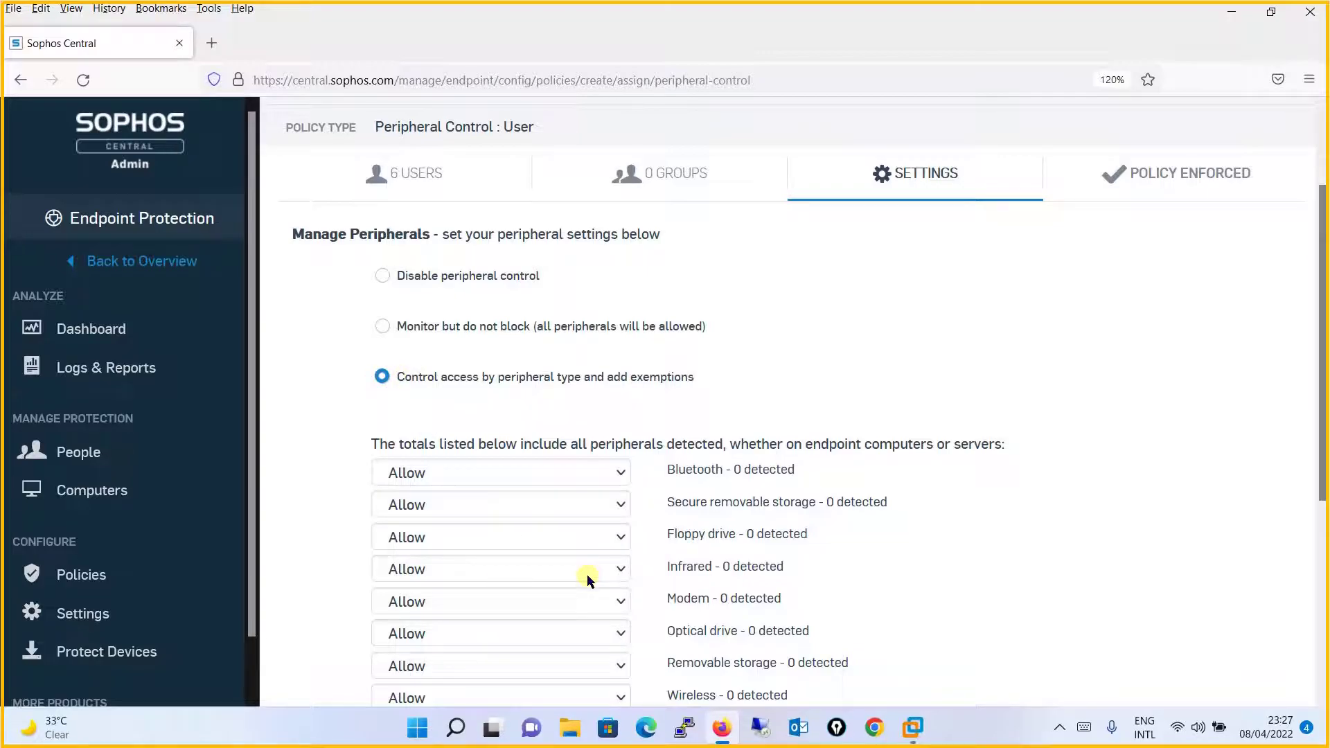
Leave Bluetooth access set to Allow.
{"action": "left_click", "coordinate": [620, 472]}
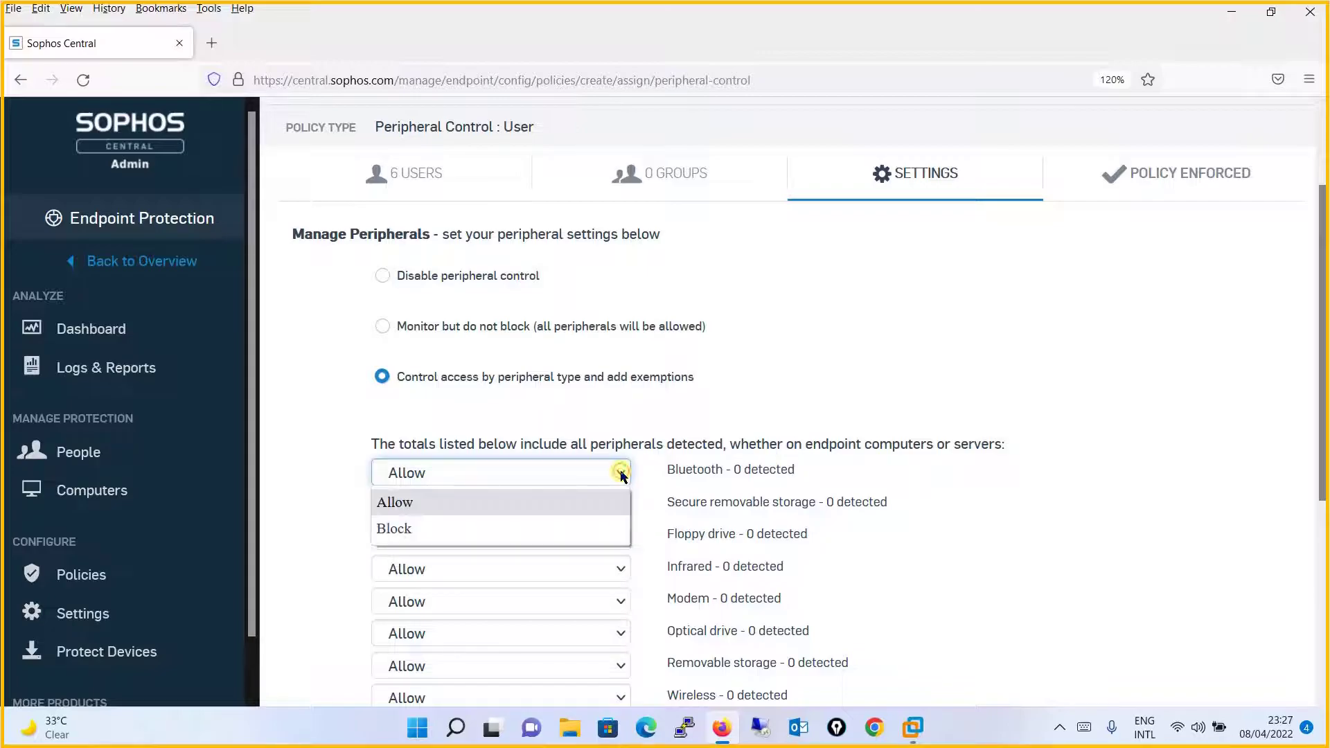
{"action": "left_click", "coordinate": [620, 472]}
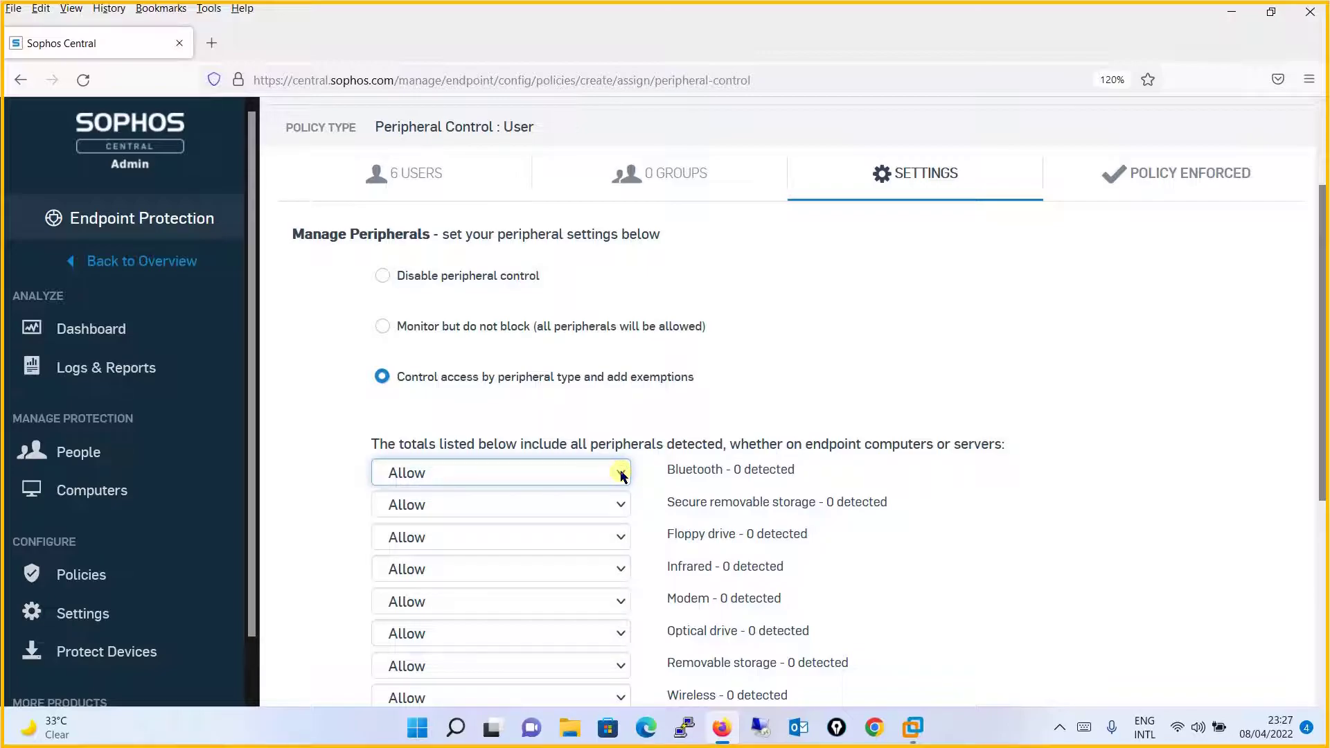
{"action": "left_click", "coordinate": [381, 378]}
{"action": "left_click_drag", "start_coordinate": [1320, 339], "coordinate": [1320, 393]}
{"action": "left_click", "coordinate": [596, 395]}
{"action": "left_click", "coordinate": [596, 395]}
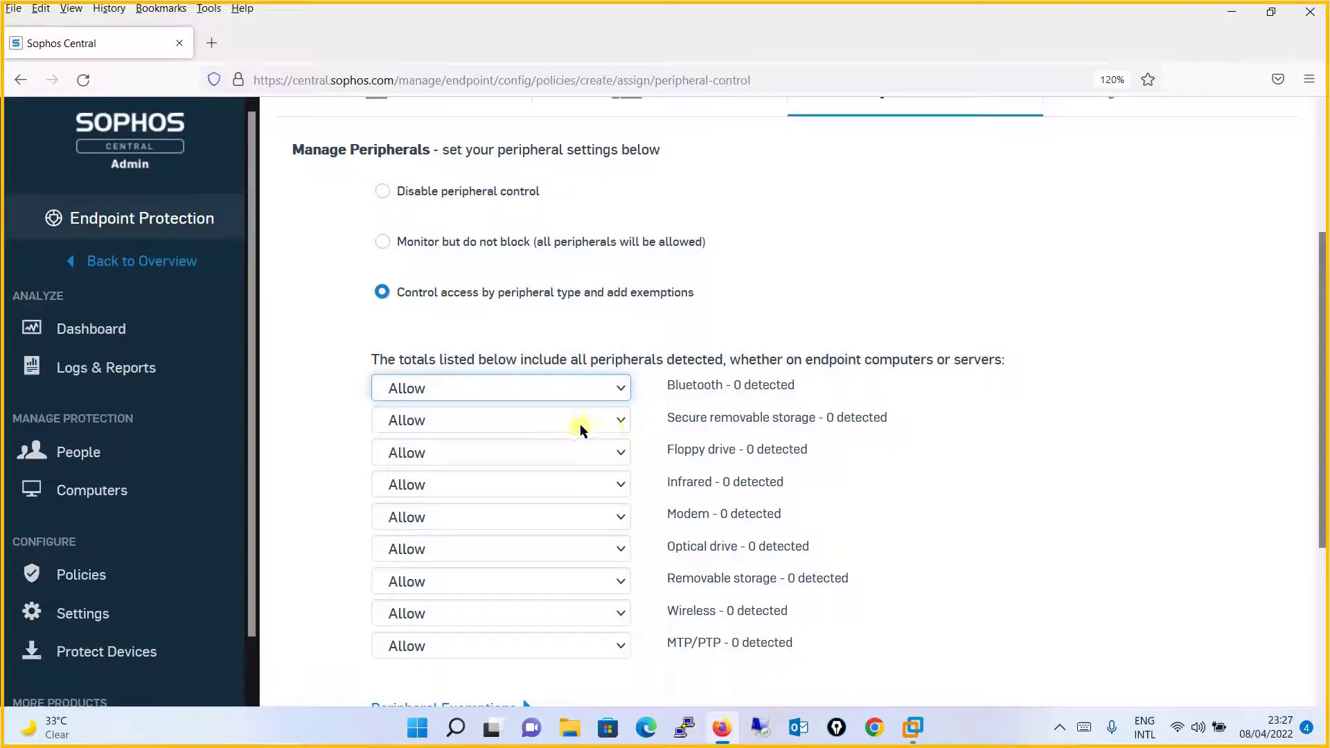
Set secure removable storage, floppy drive, modem and optical drive to Block.
{"action": "left_click", "coordinate": [618, 421]}
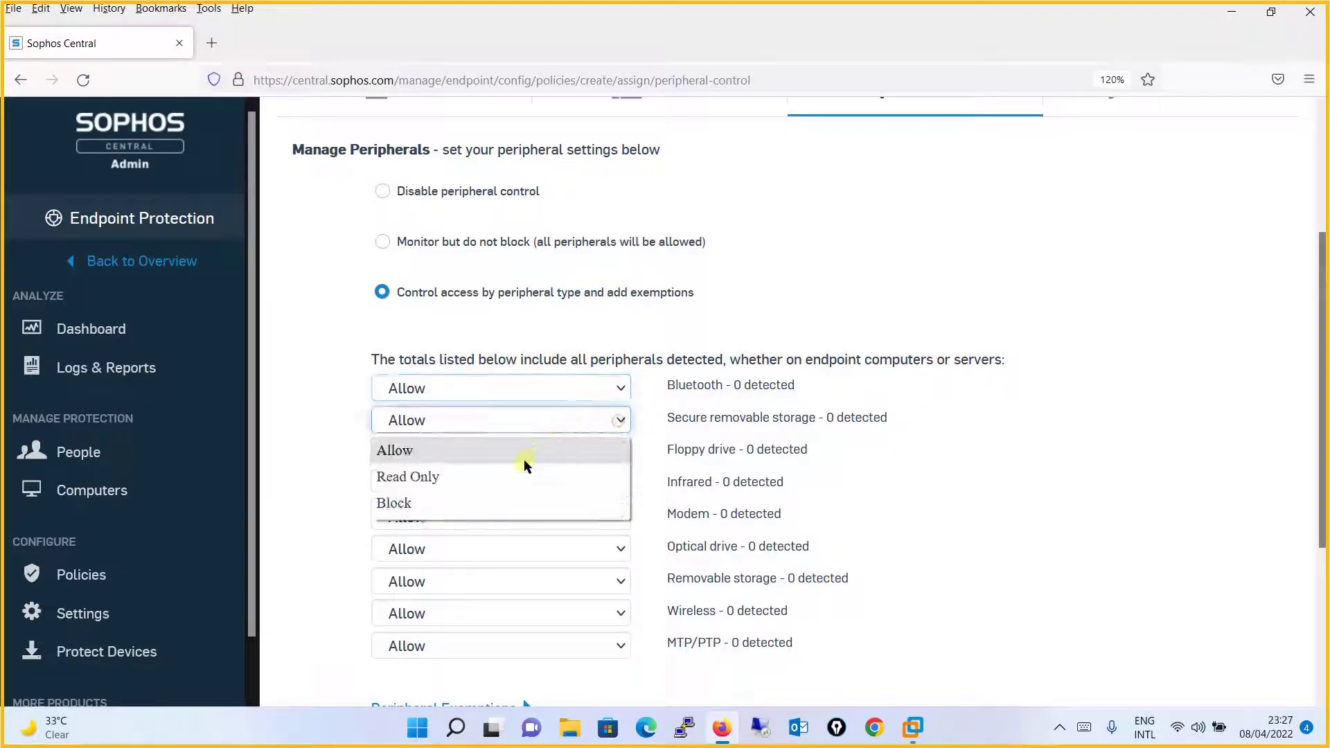
{"action": "left_click", "coordinate": [485, 506]}
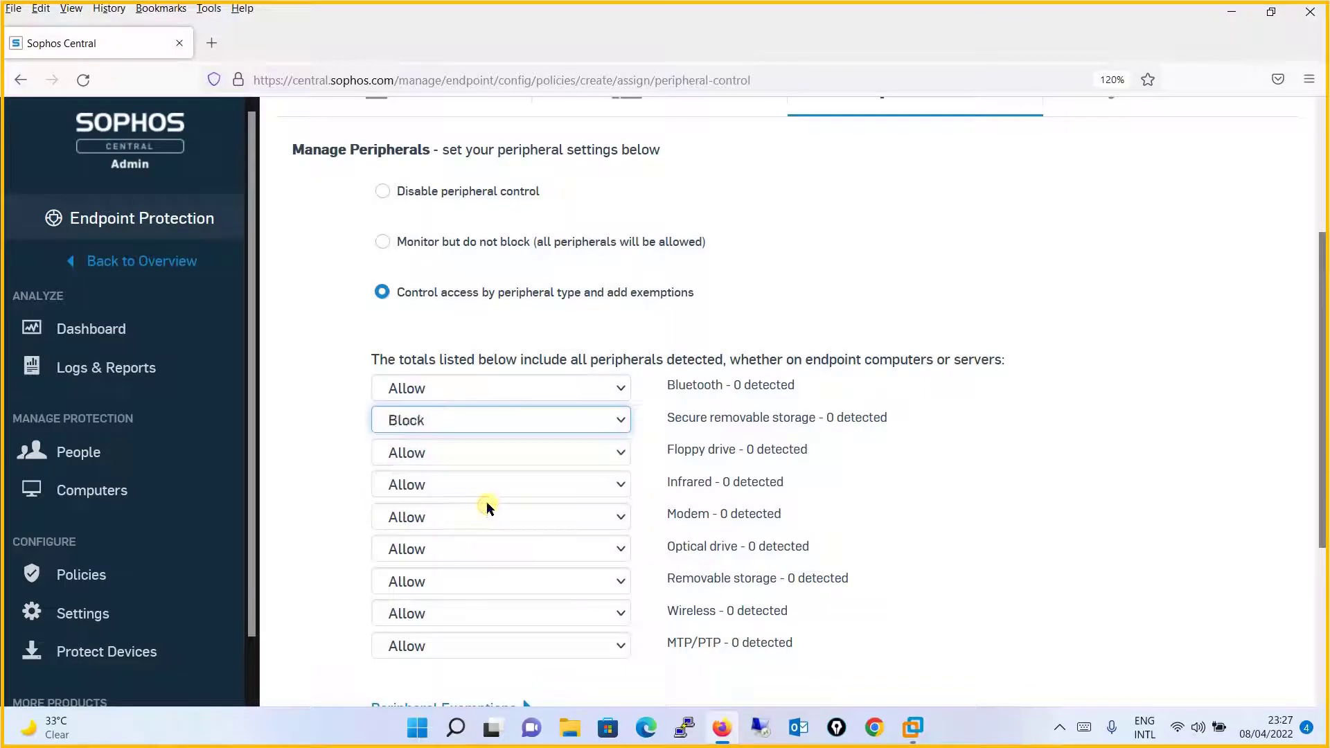
{"action": "left_click", "coordinate": [596, 454]}
{"action": "left_click", "coordinate": [485, 540]}
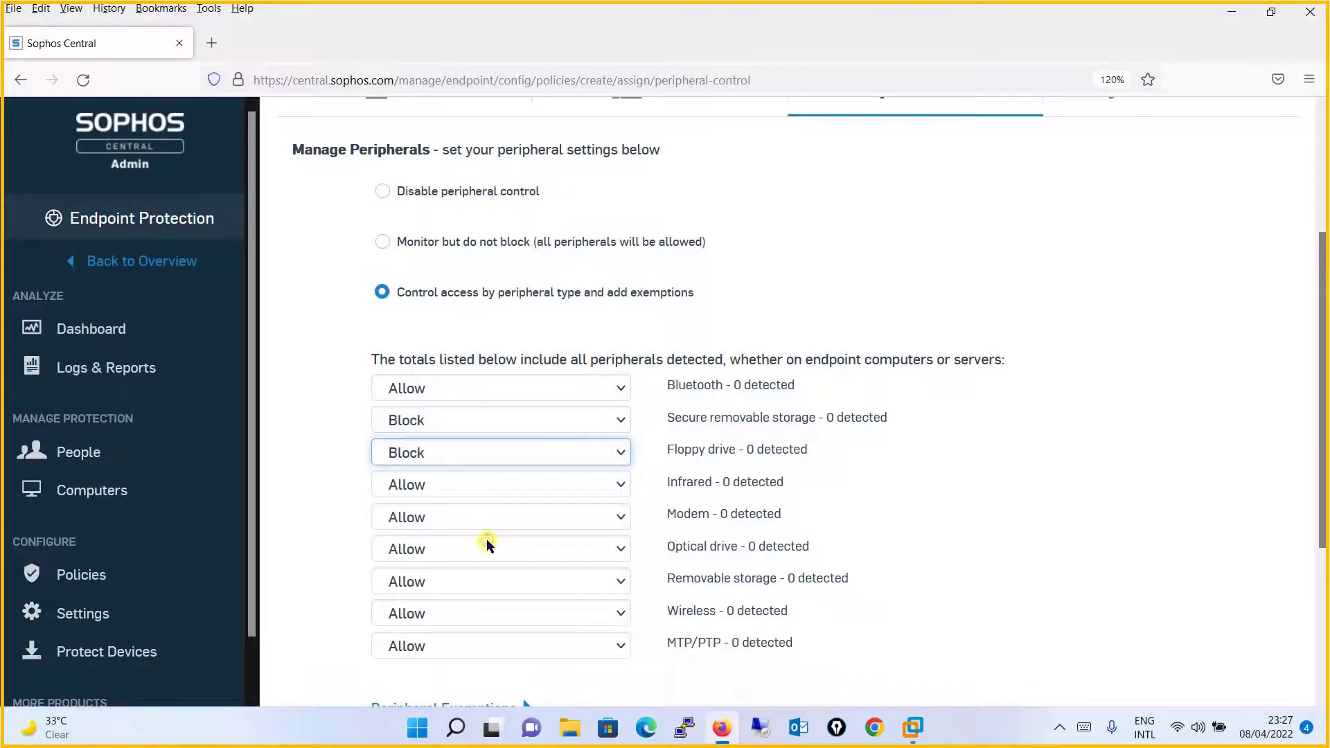
{"action": "left_click", "coordinate": [610, 517]}
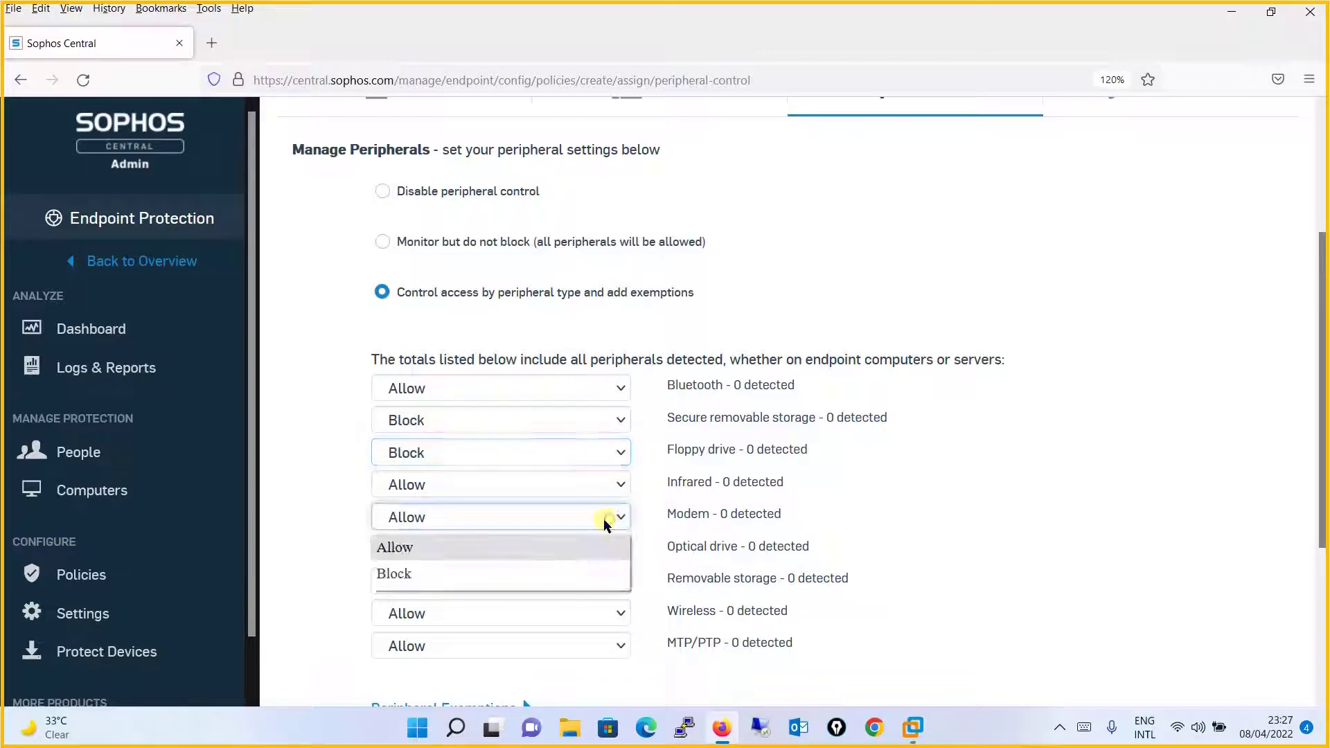
{"action": "left_click", "coordinate": [511, 575]}
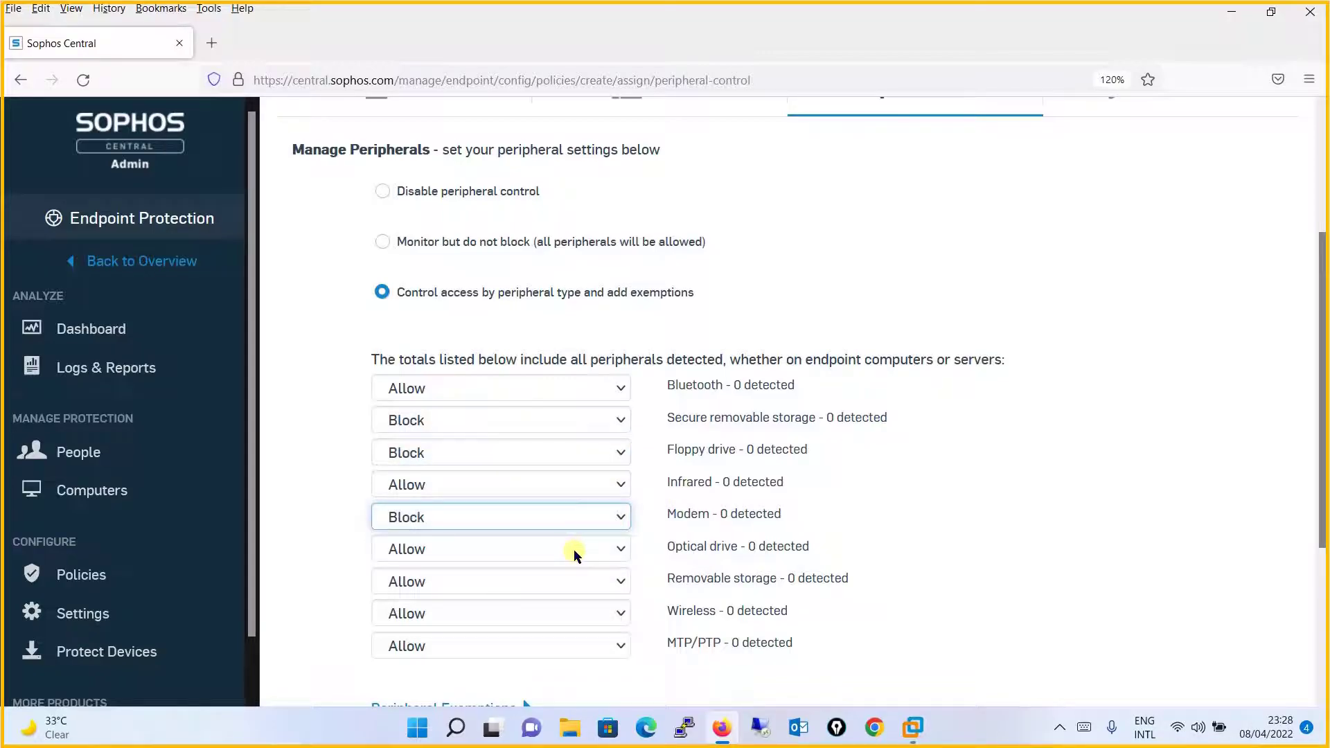
{"action": "left_click", "coordinate": [574, 555]}
{"action": "left_click", "coordinate": [475, 631]}
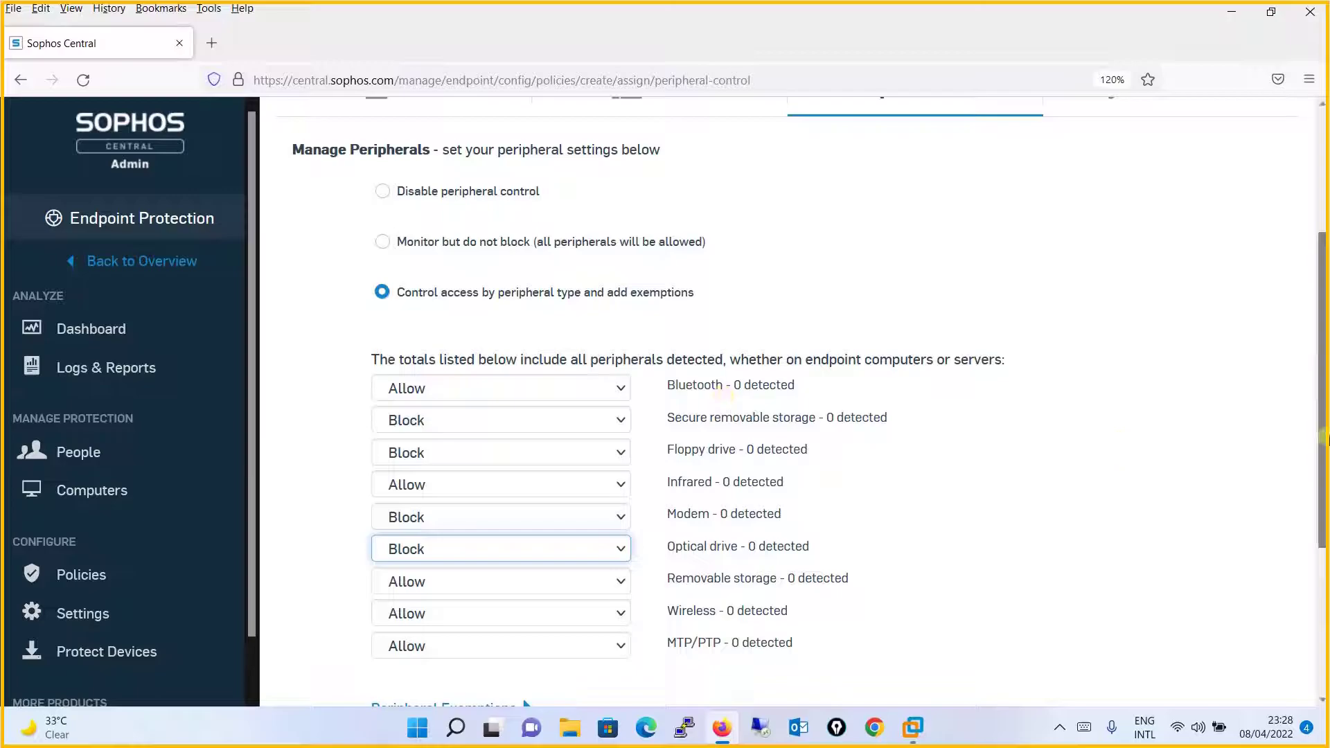
{"action": "left_click_drag", "start_coordinate": [1323, 440], "coordinate": [1298, 363]}
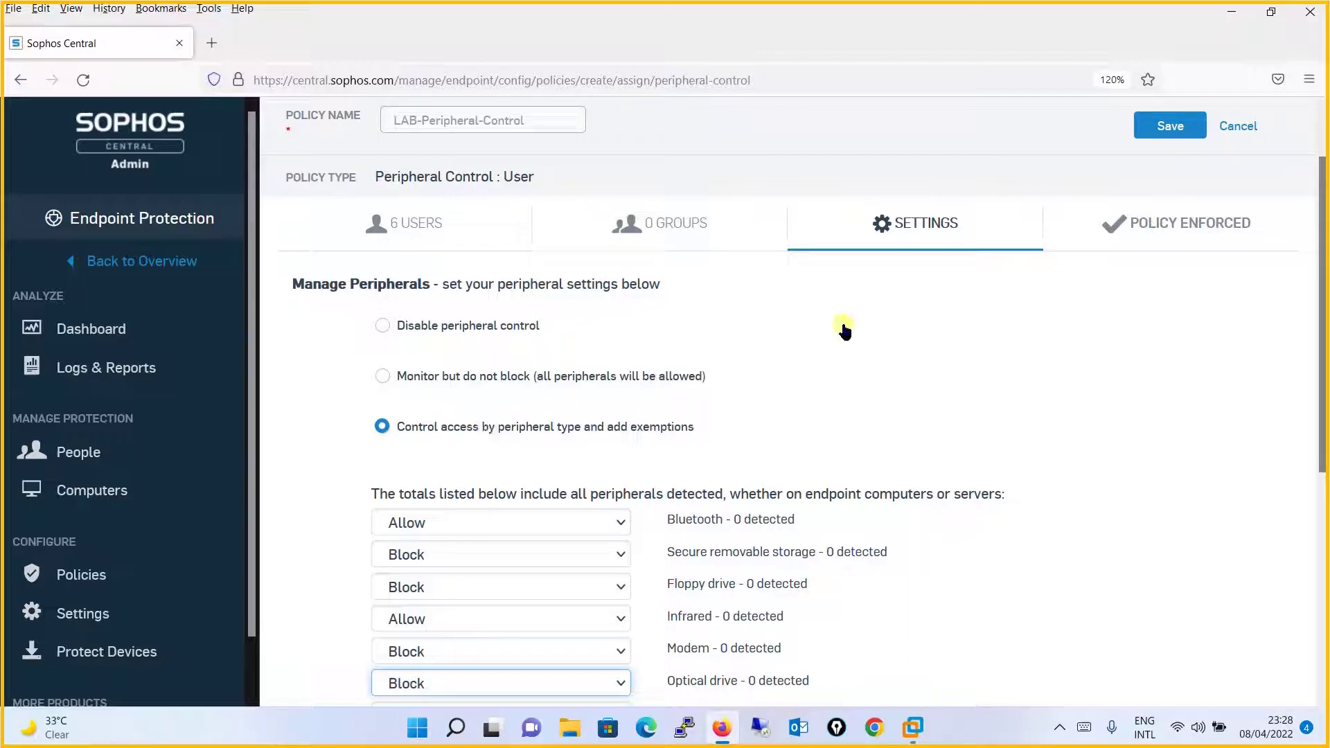
{"action": "left_click_drag", "start_coordinate": [1325, 365], "coordinate": [1294, 416]}
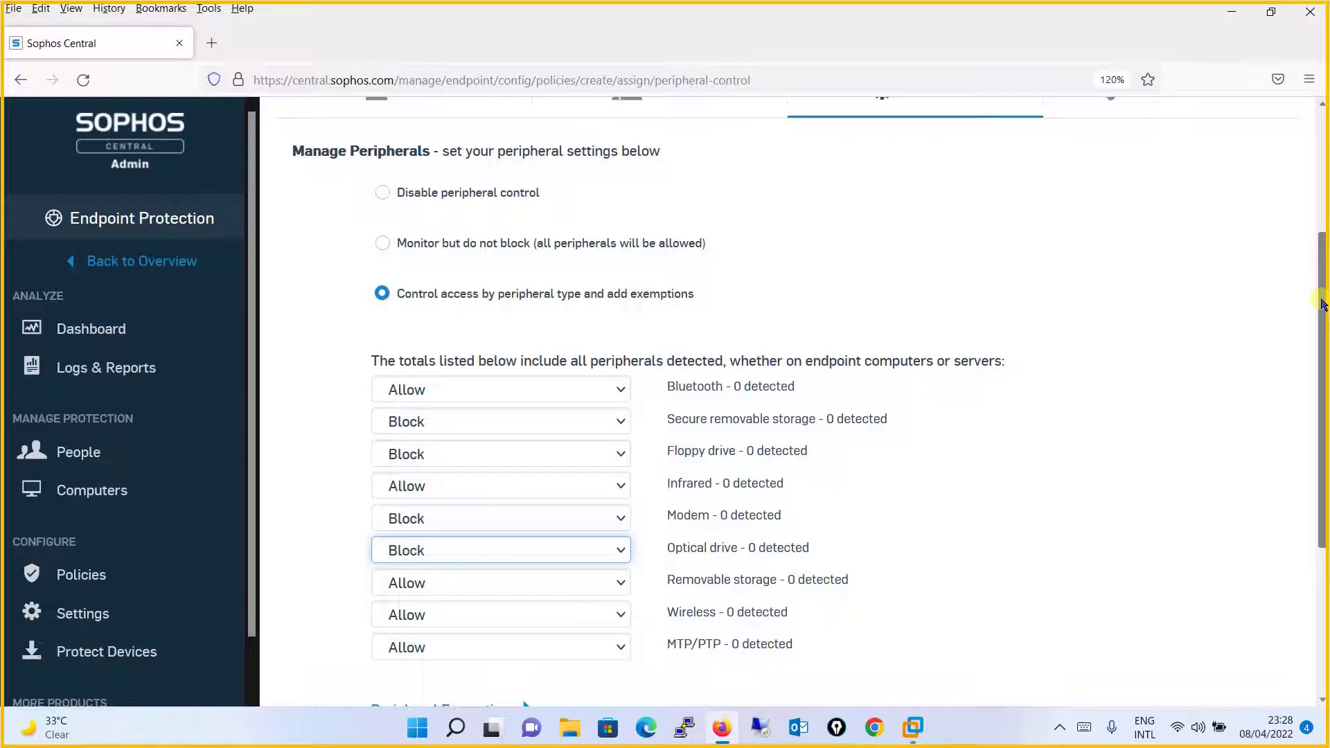
{"action": "left_click_drag", "start_coordinate": [1322, 302], "coordinate": [1307, 406]}
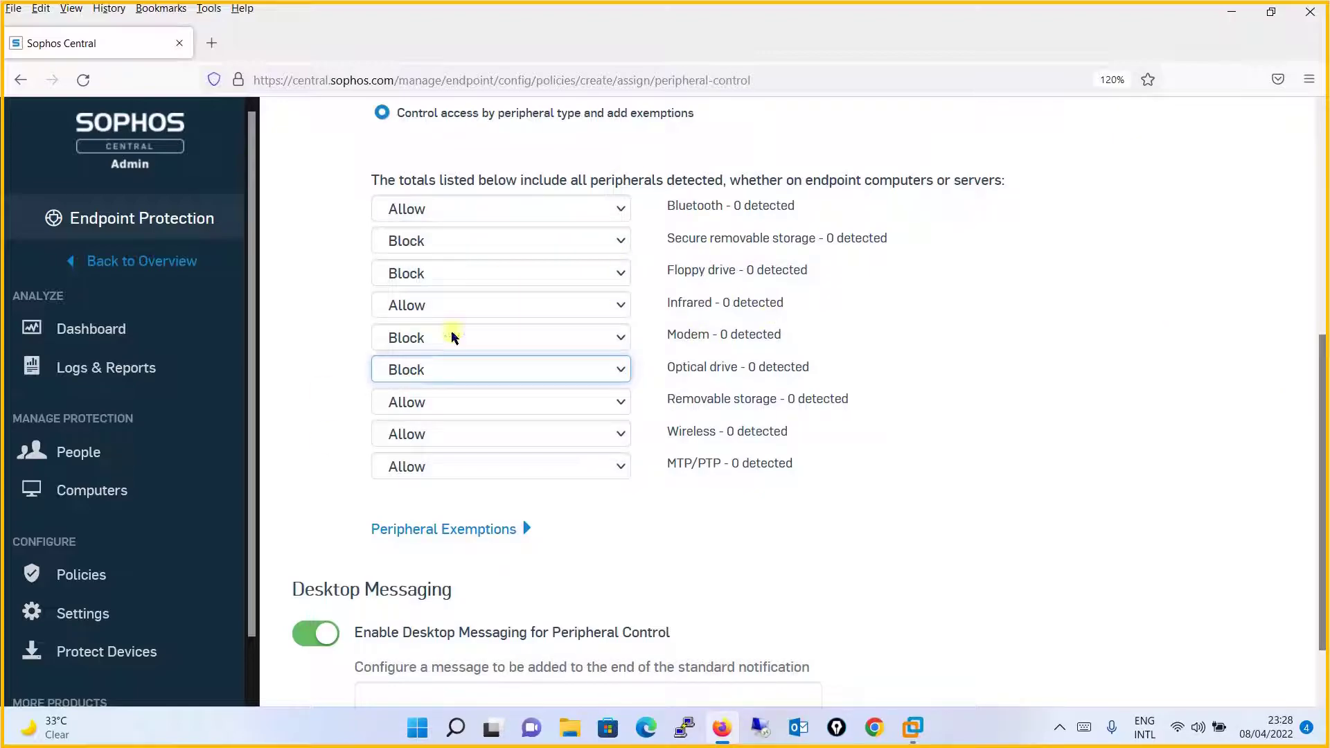
{"action": "left_click_drag", "start_coordinate": [1321, 386], "coordinate": [1323, 468]}
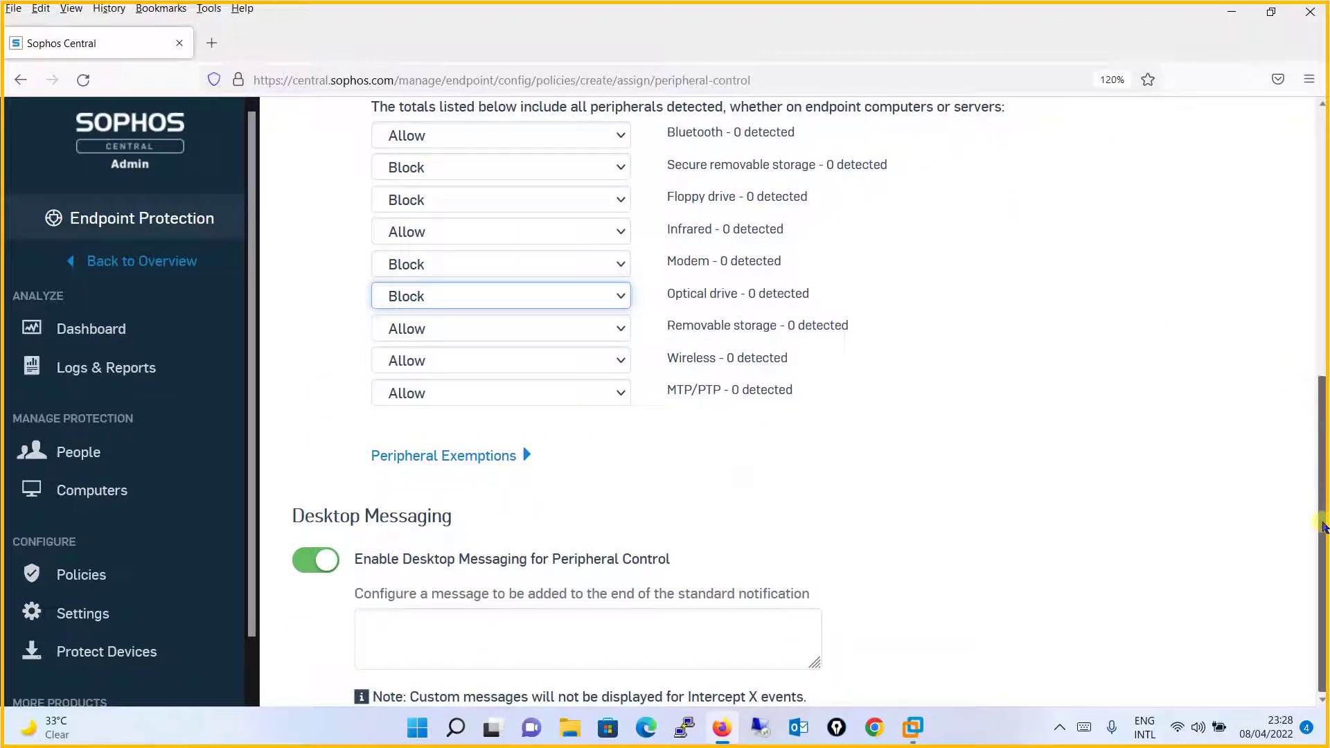
Write the desktop message 'This action is block by your Organization. Please Contact IT Department for further assistance.'.
{"action": "left_click", "coordinate": [646, 655]}
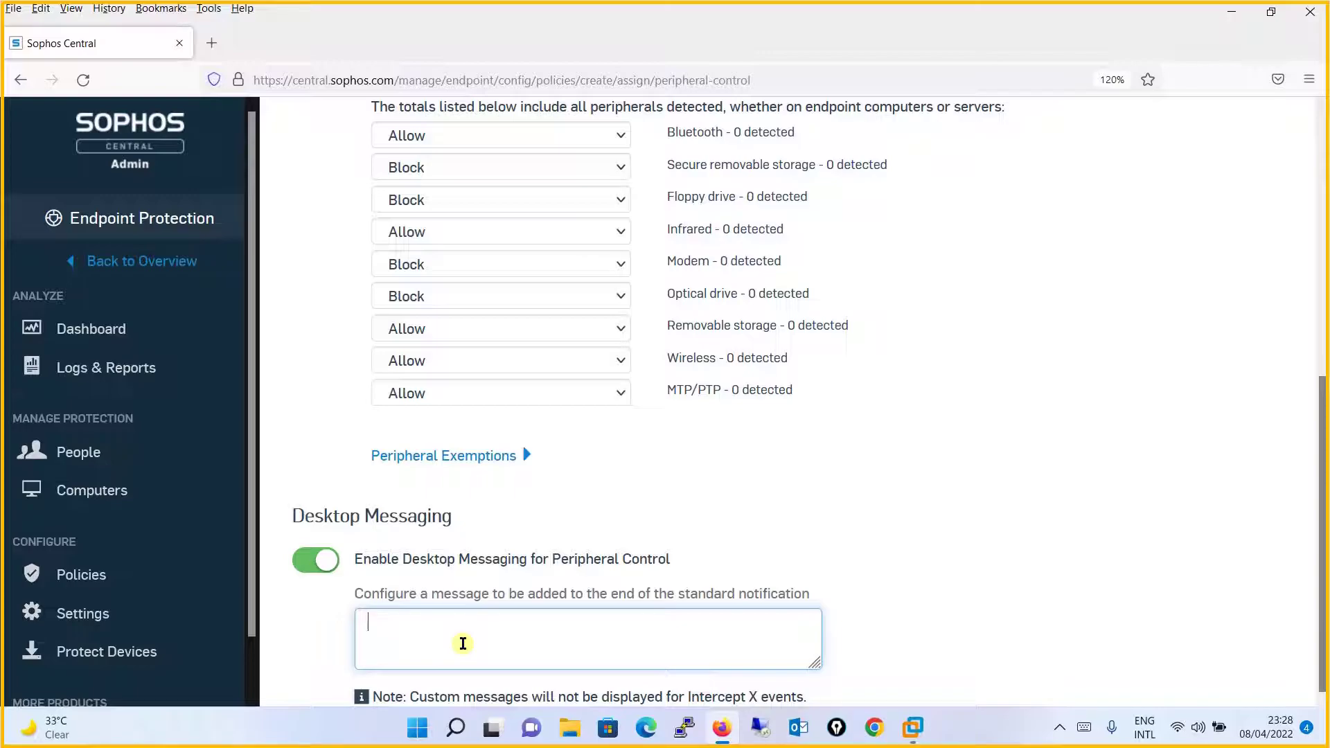
{"action": "type", "text": "This action is block "}
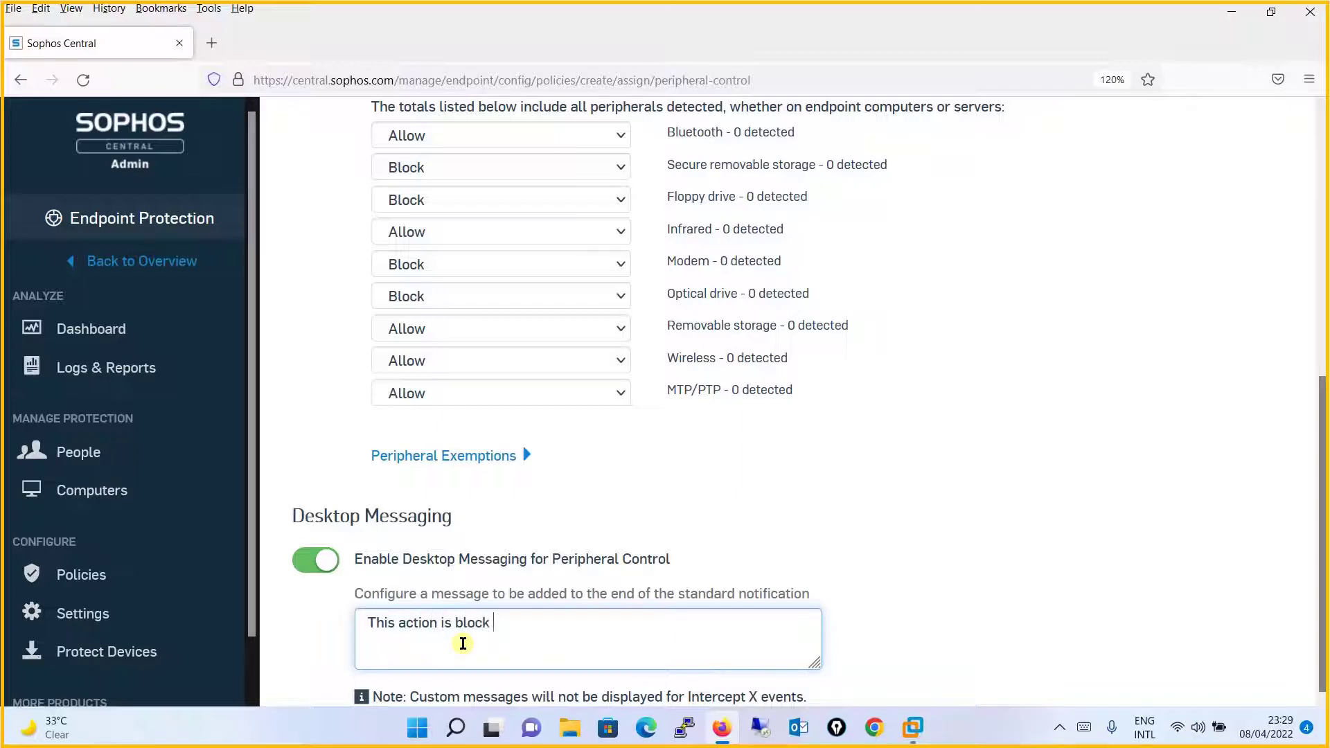
{"action": "type", "text": "by your Or"}
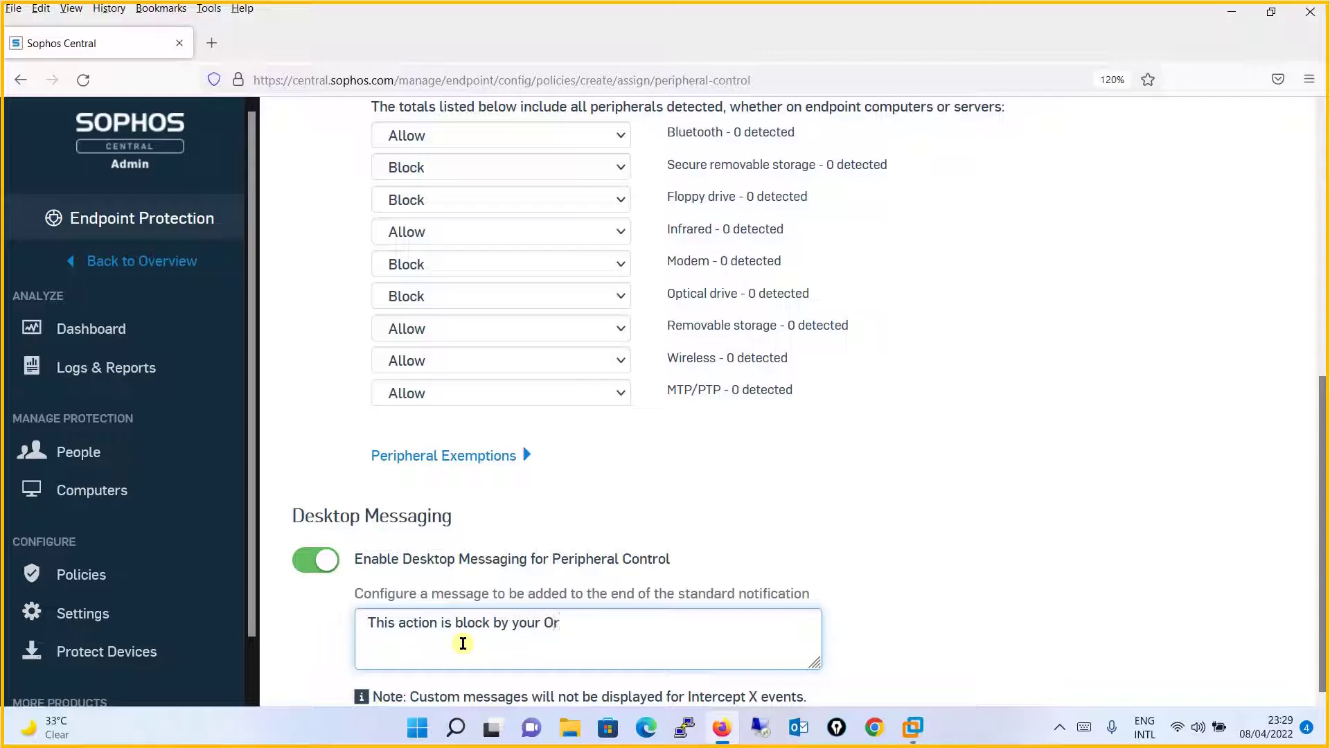
{"action": "type", "text": "ganization. Pleas"}
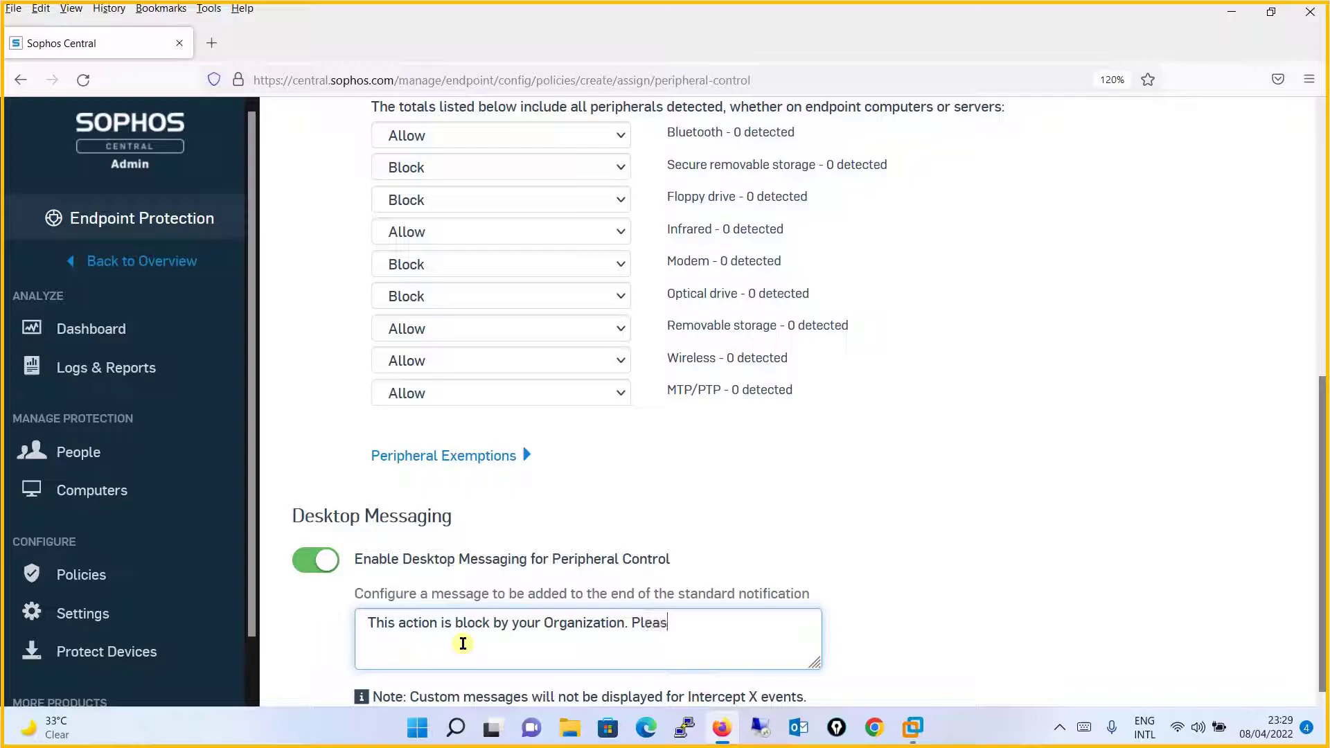
{"action": "type", "text": "e Contact IT Department for"}
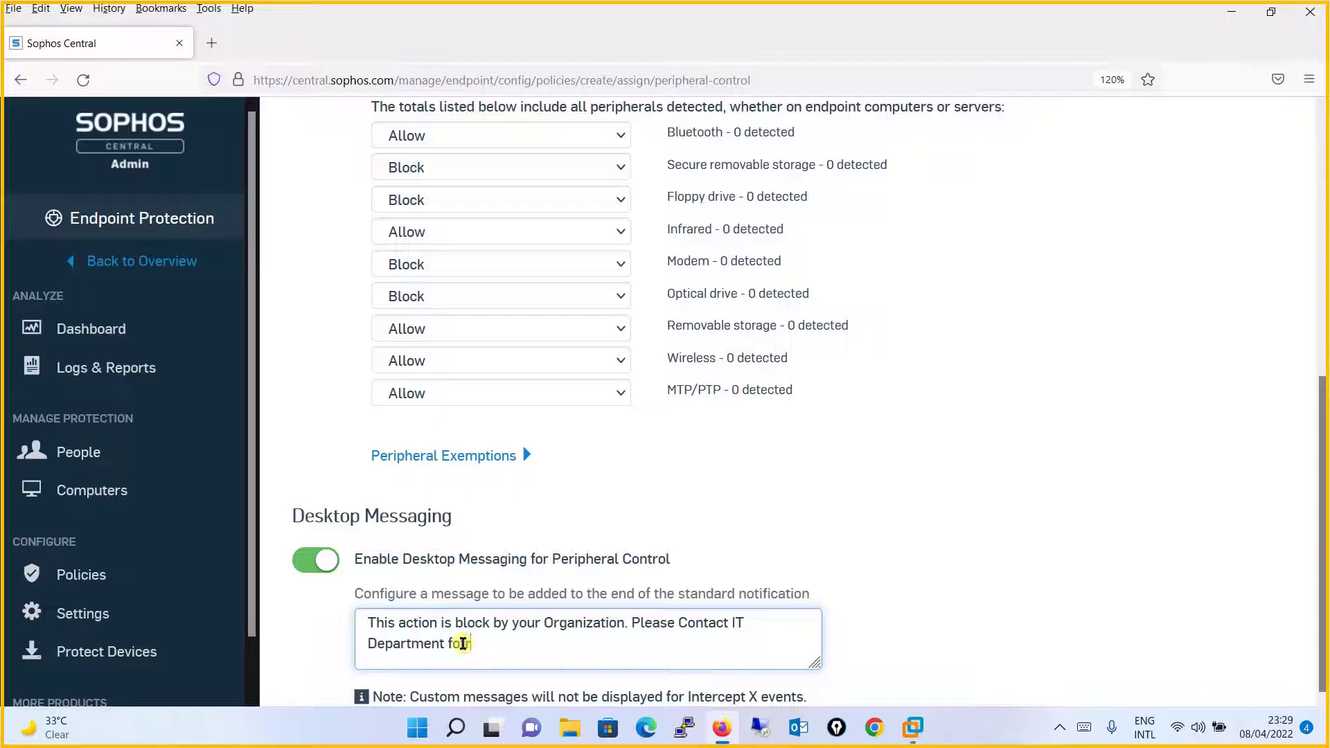
{"action": "key", "text": "BackSpace"}
{"action": "key", "text": "BackSpace"}
{"action": "type", "text": "further assistance."}
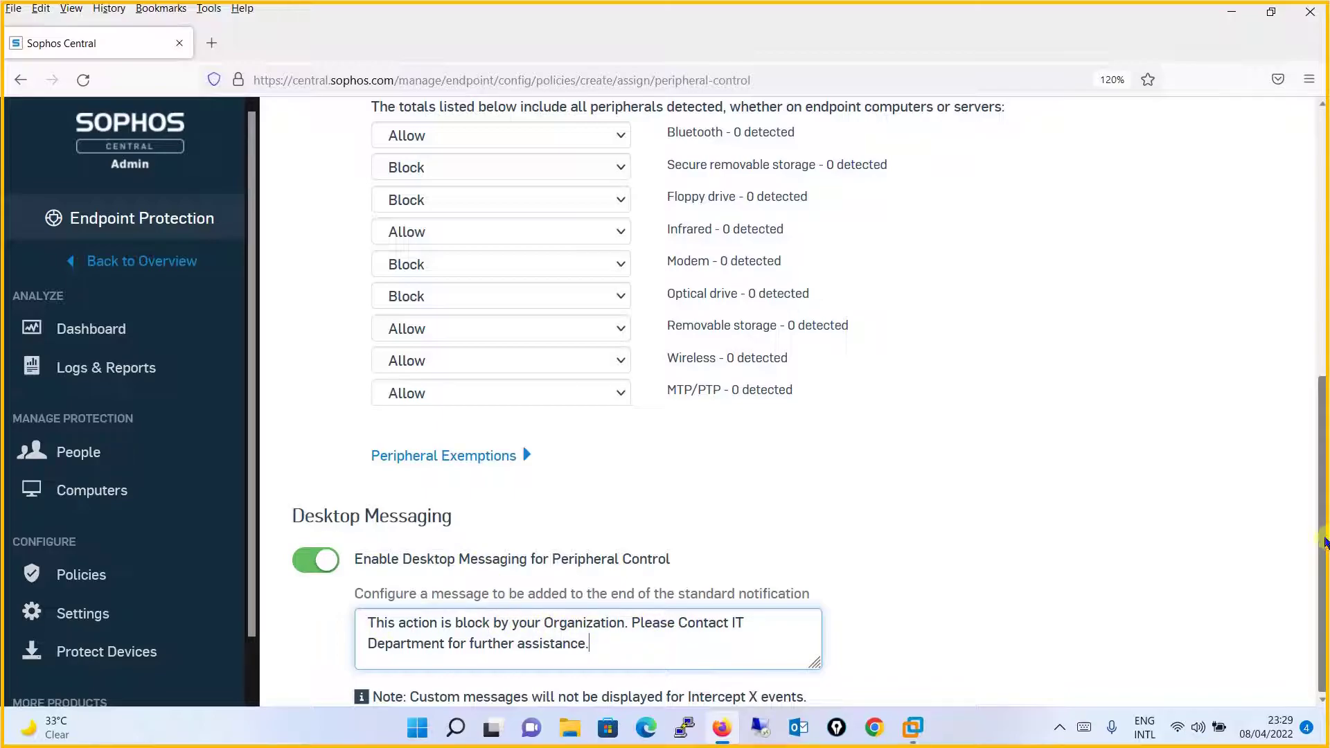
Confirm the policy is enforced and save LAB-Peripheral-Control.
{"action": "left_click_drag", "start_coordinate": [1323, 540], "coordinate": [1320, 232]}
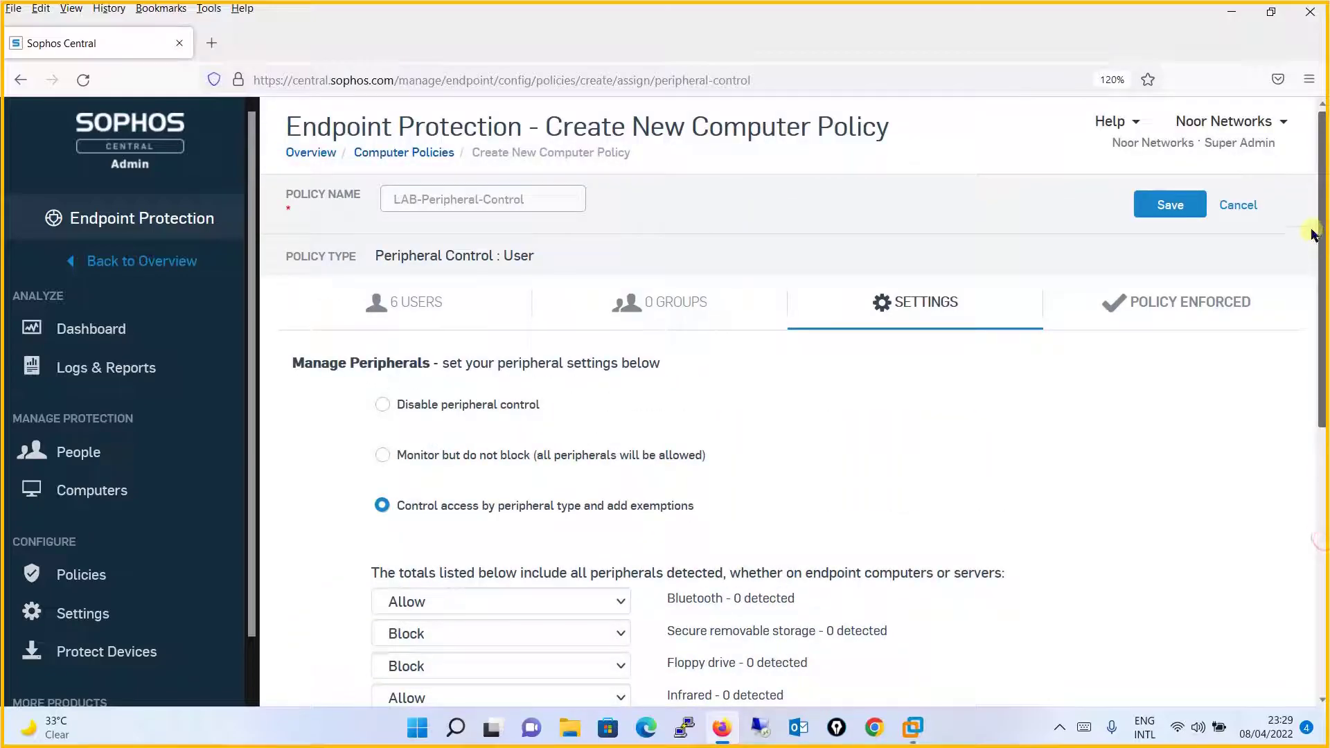
{"action": "left_click", "coordinate": [1203, 300]}
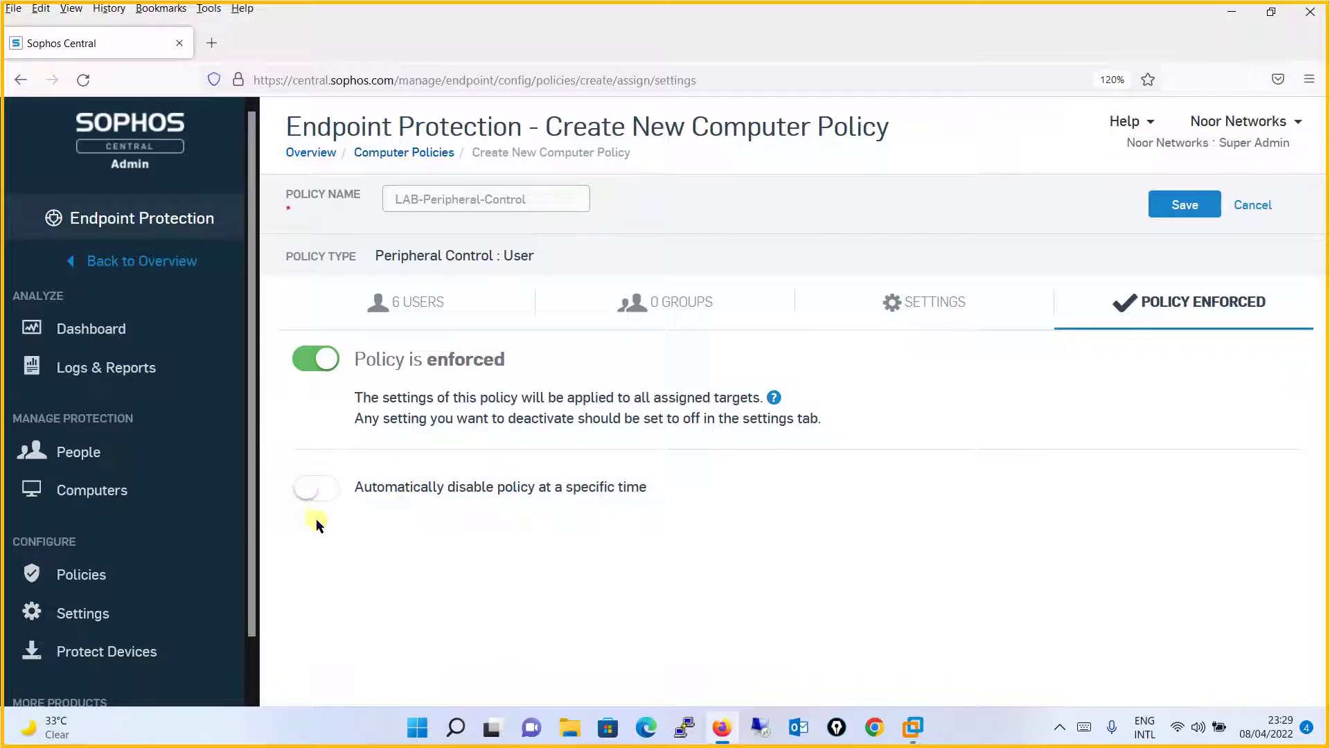
{"action": "left_click", "coordinate": [1176, 205]}
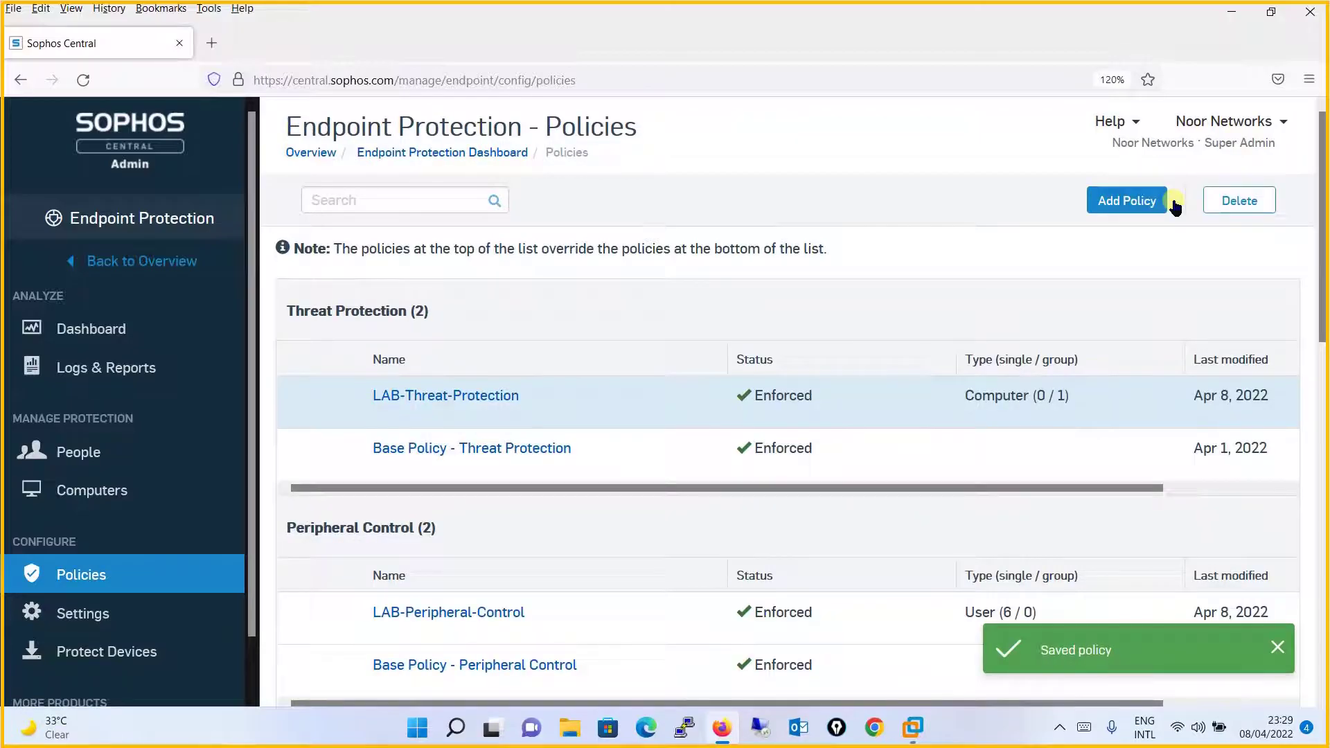
Check the Policies tab of DESKTOP-9QT7J34, then of DESKTOP-02J93GT.
{"action": "left_click", "coordinate": [126, 493]}
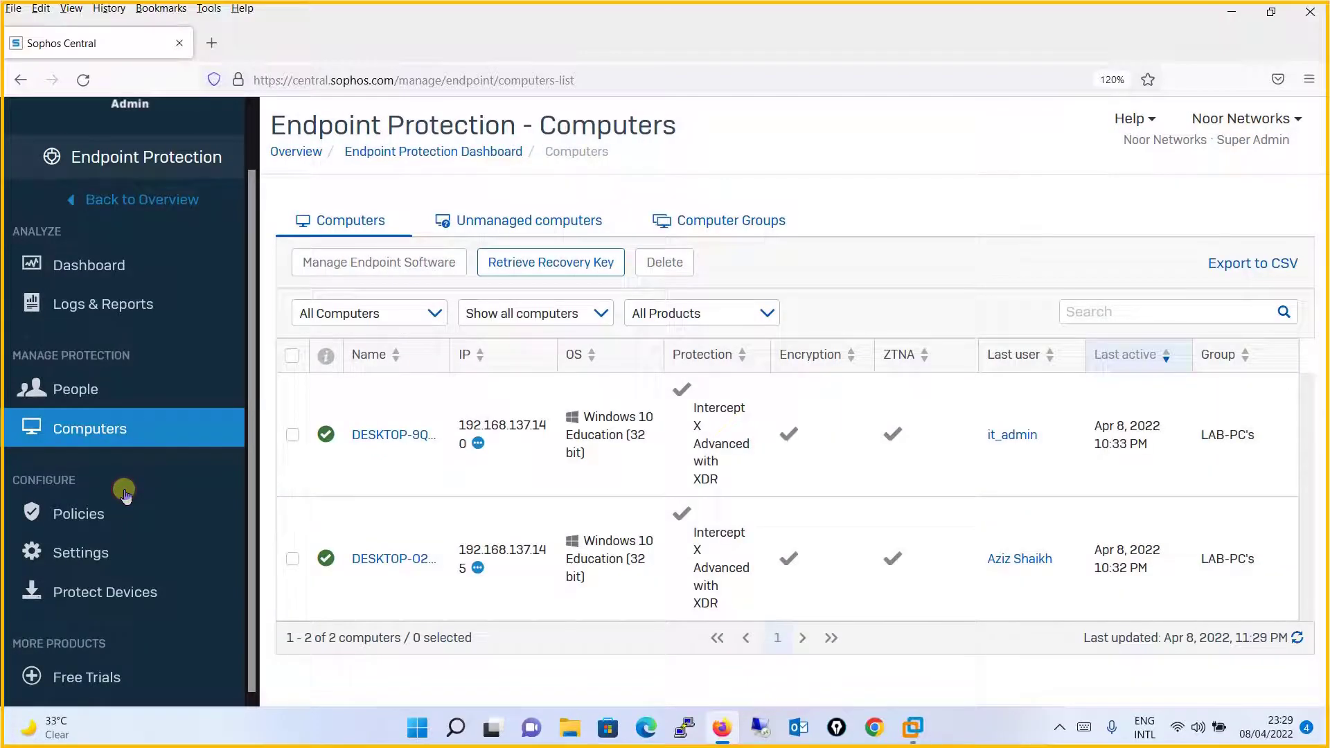
{"action": "left_click", "coordinate": [393, 436]}
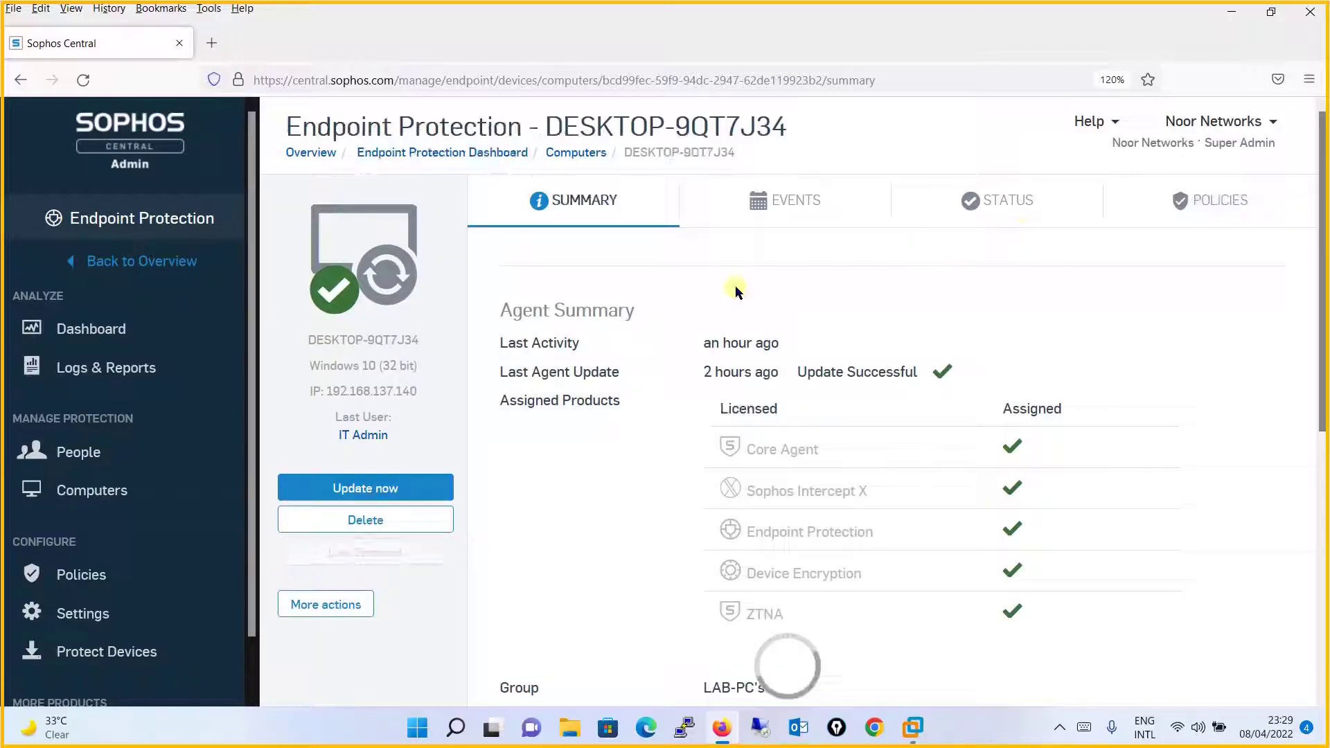
{"action": "left_click", "coordinate": [1211, 200]}
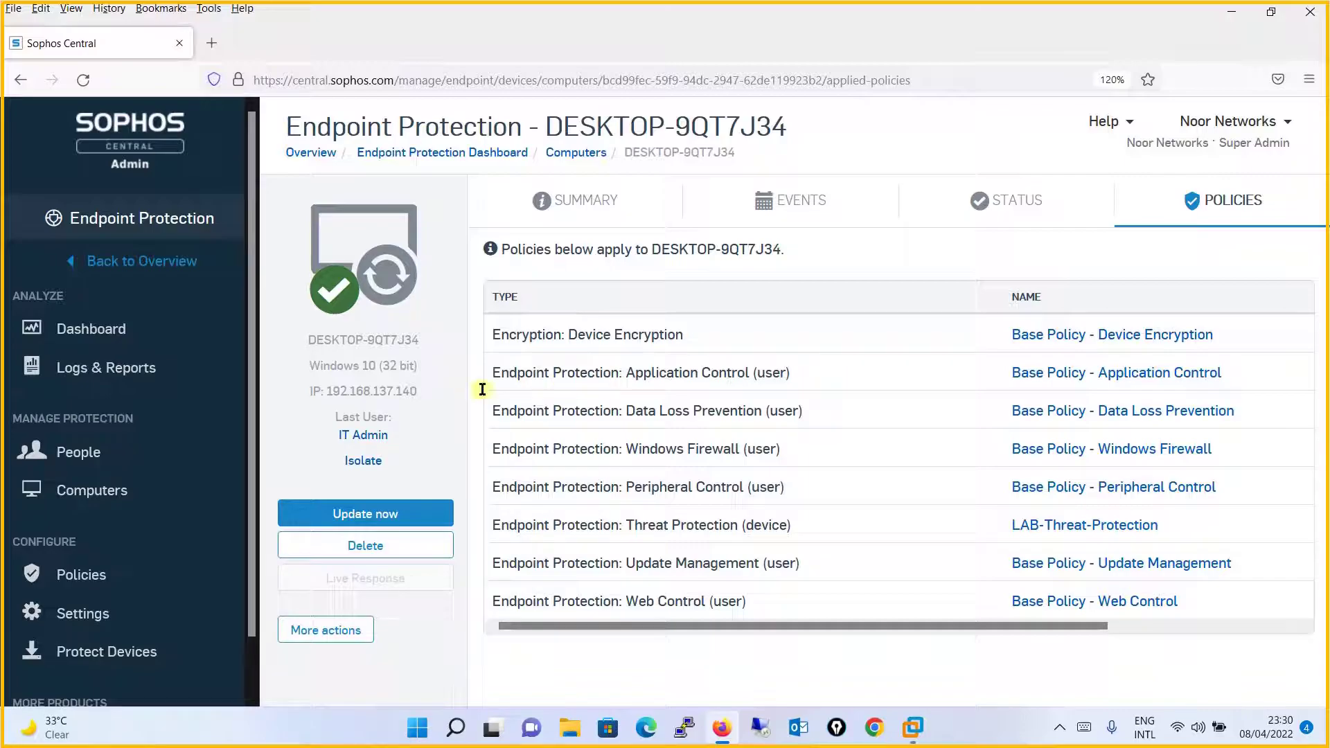
{"action": "left_click", "coordinate": [74, 492]}
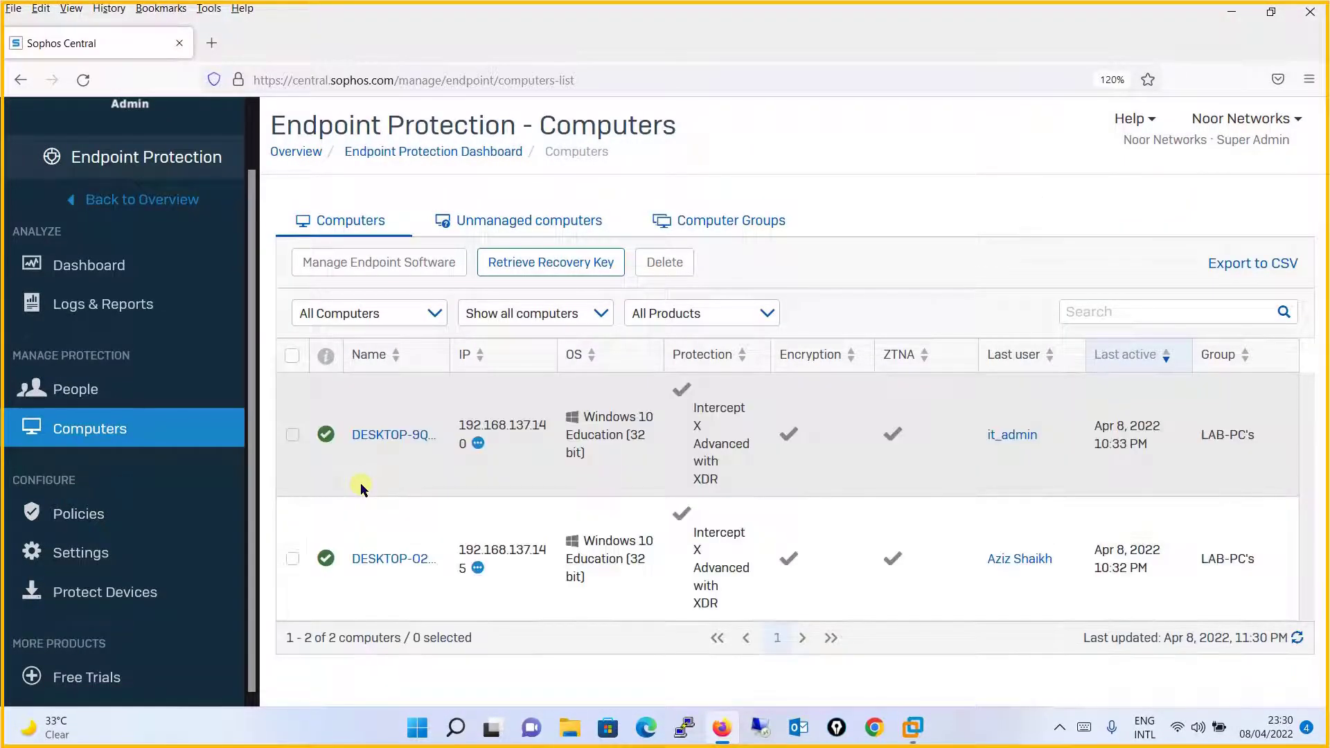
{"action": "left_click", "coordinate": [380, 550]}
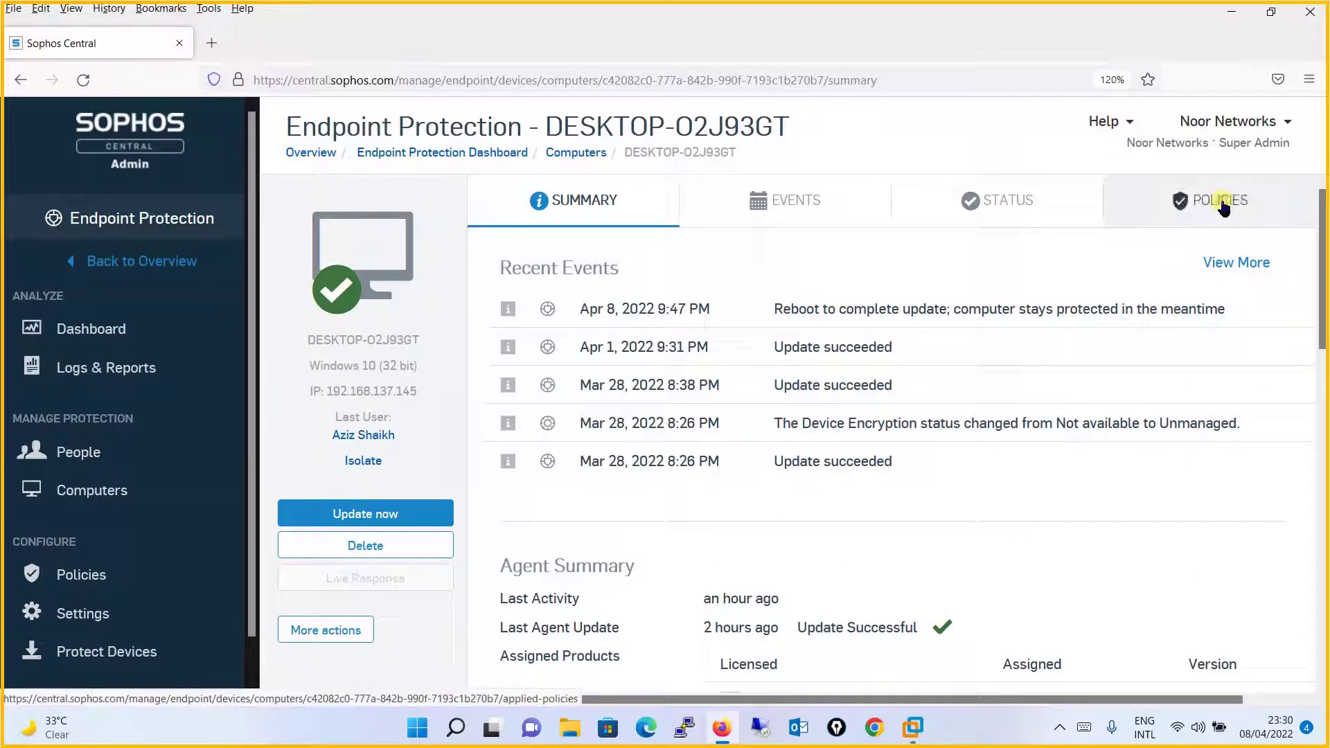
{"action": "left_click", "coordinate": [1222, 202]}
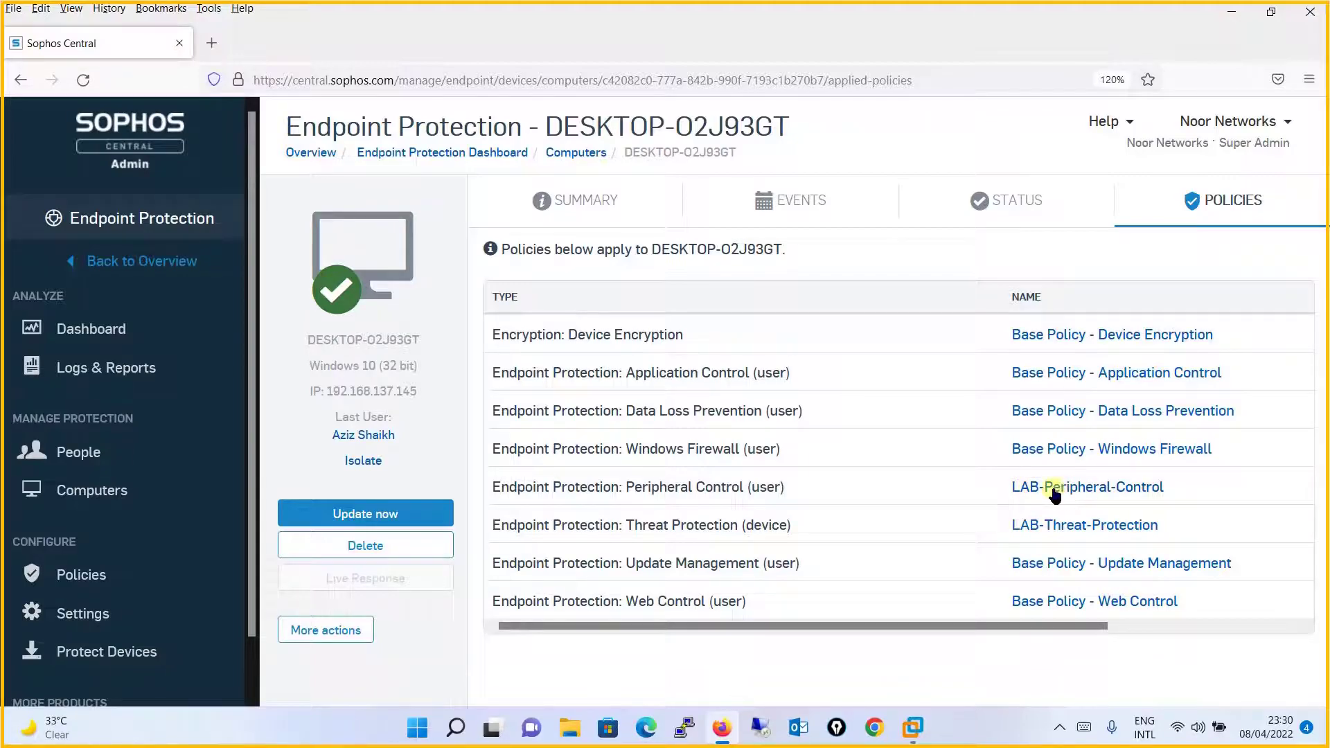
Reopen LAB-Peripheral-Control, scroll through its six assigned users, and go back to Overview.
{"action": "left_click", "coordinate": [106, 579]}
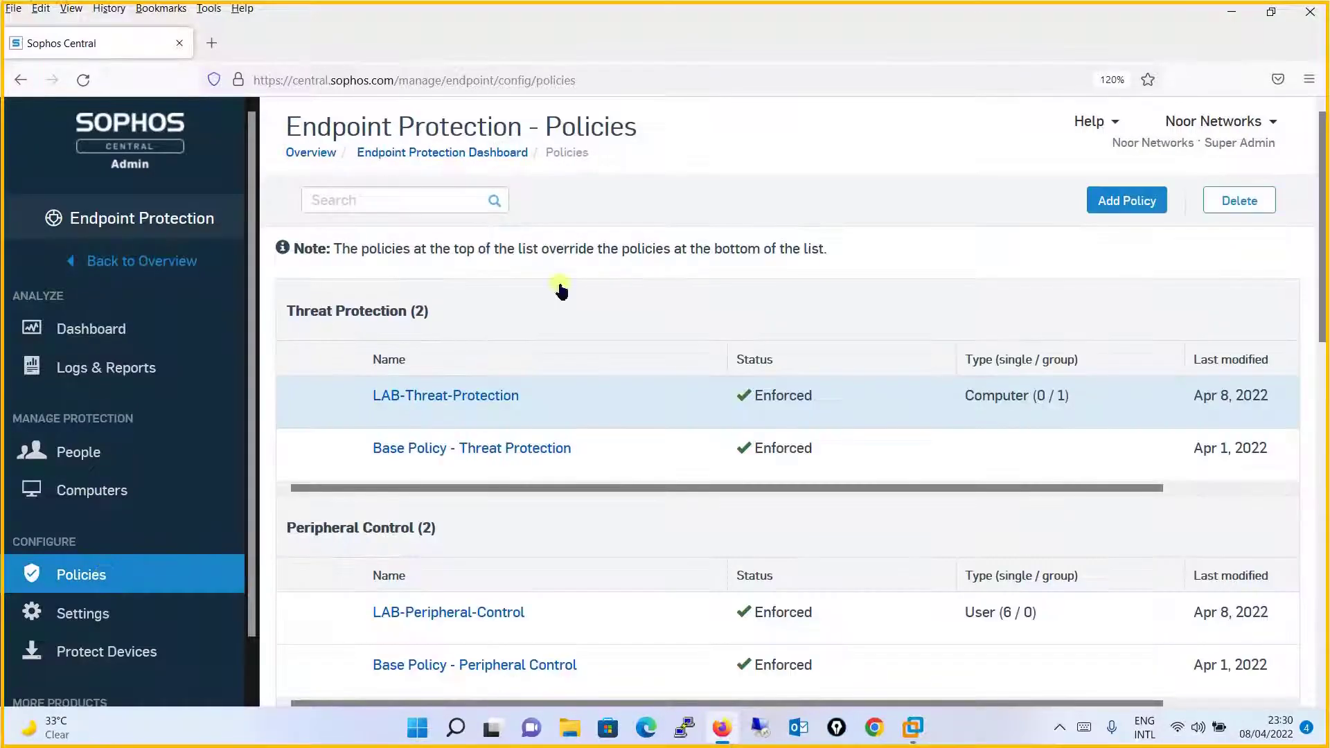
{"action": "left_click", "coordinate": [423, 613]}
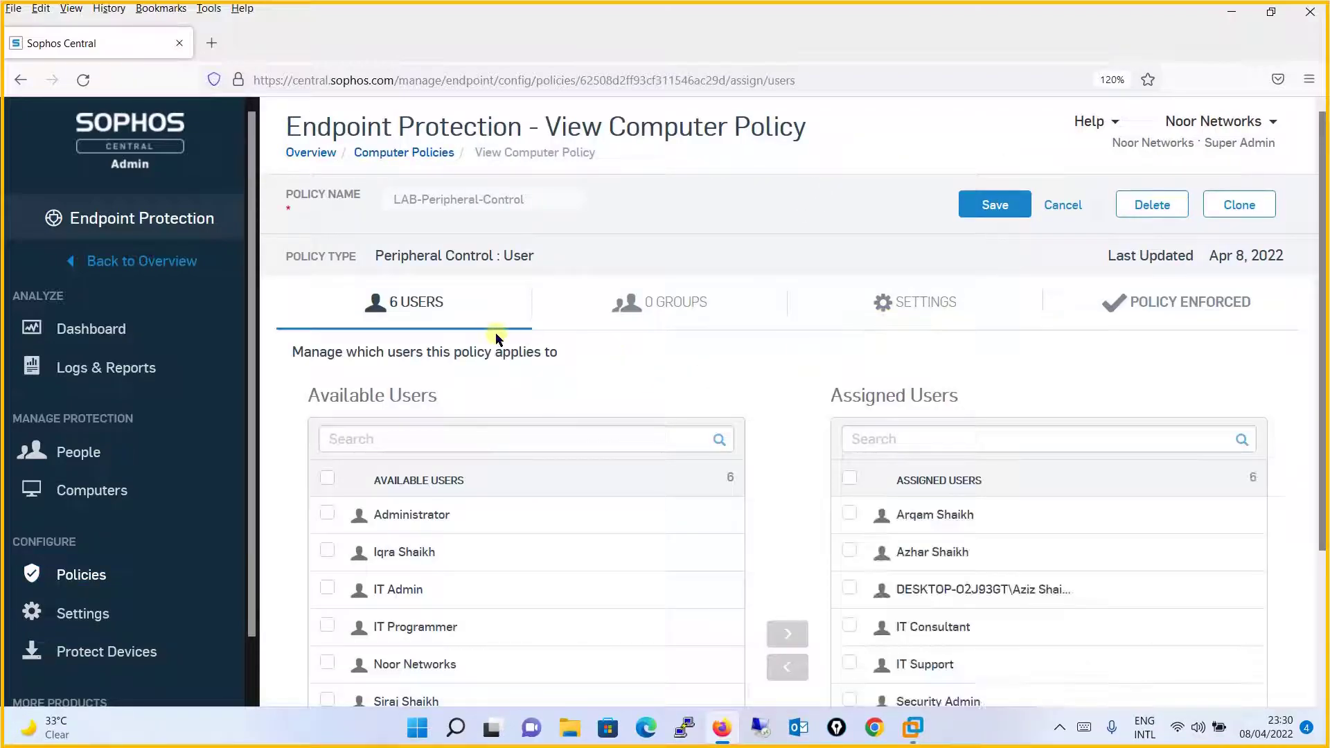
{"action": "scroll", "coordinate": [1312, 438], "scroll_direction": "down", "scroll_amount": 1}
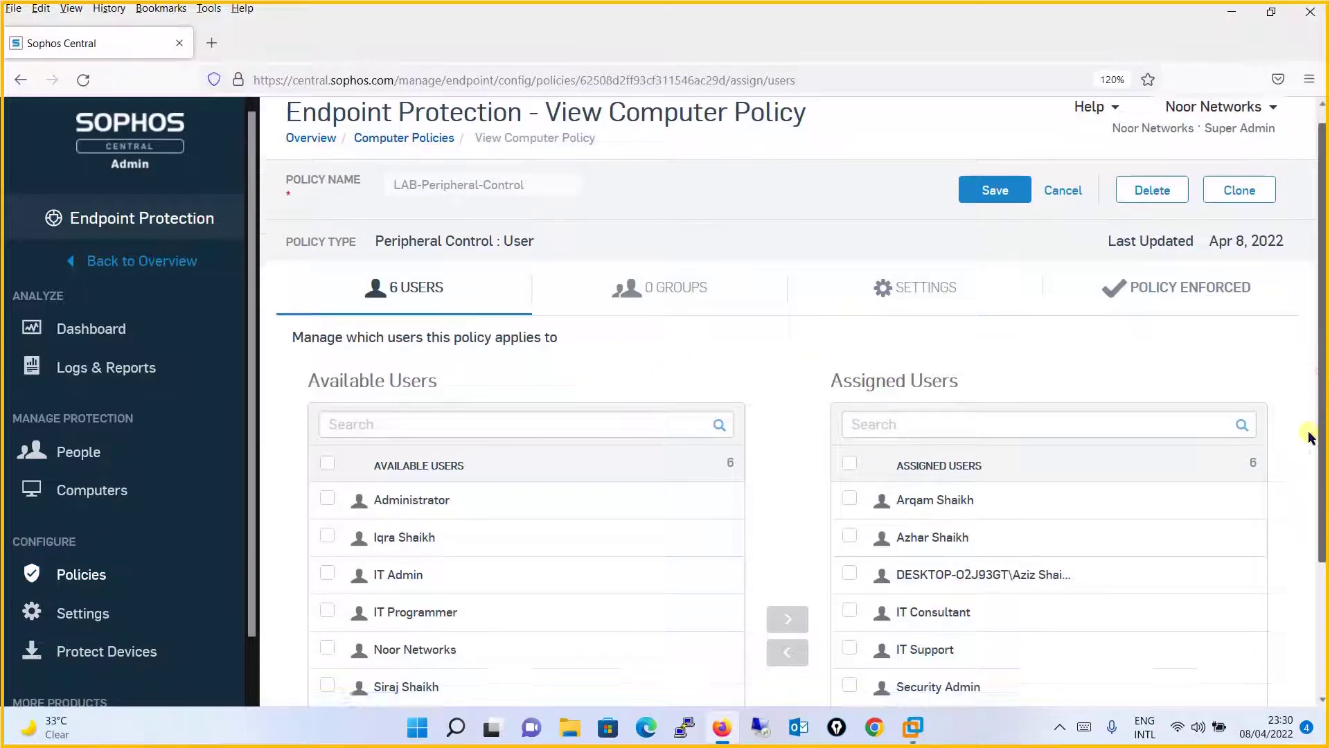
{"action": "scroll", "coordinate": [1311, 438], "scroll_direction": "down", "scroll_amount": 2}
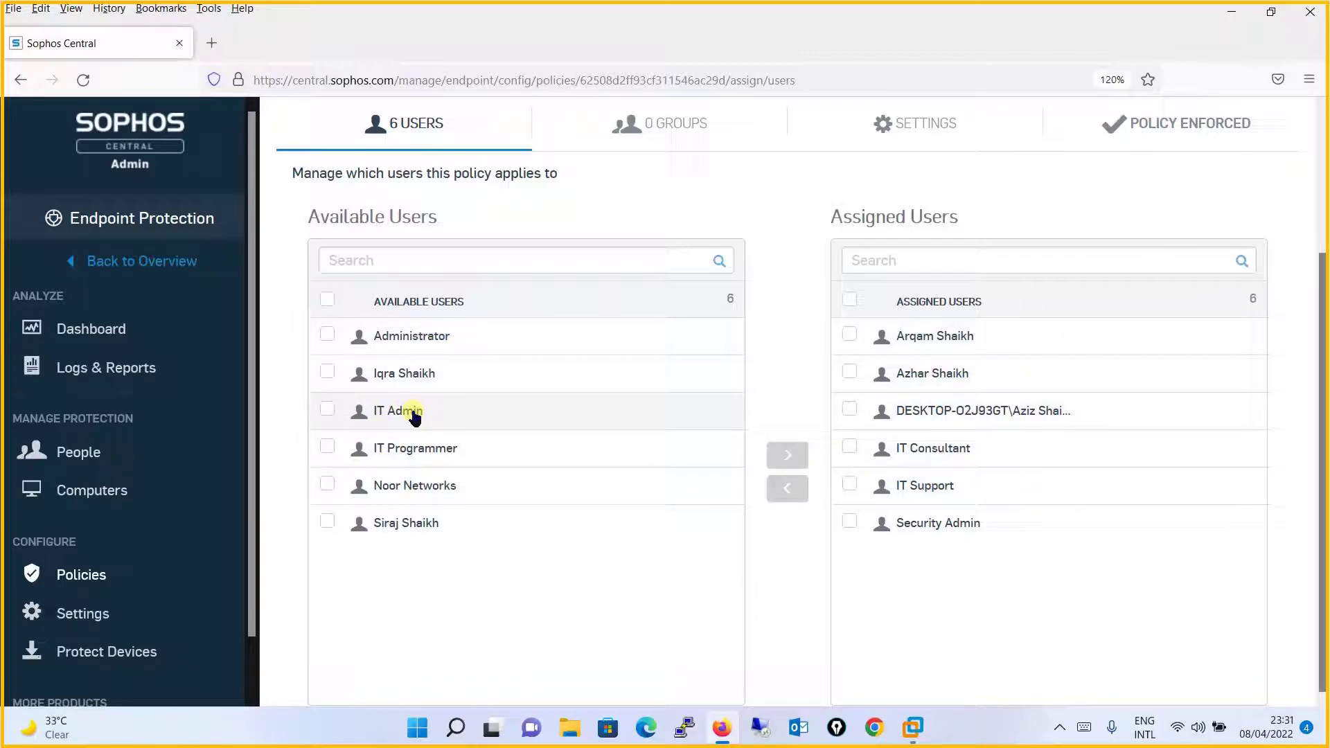
{"action": "left_click", "coordinate": [143, 261]}
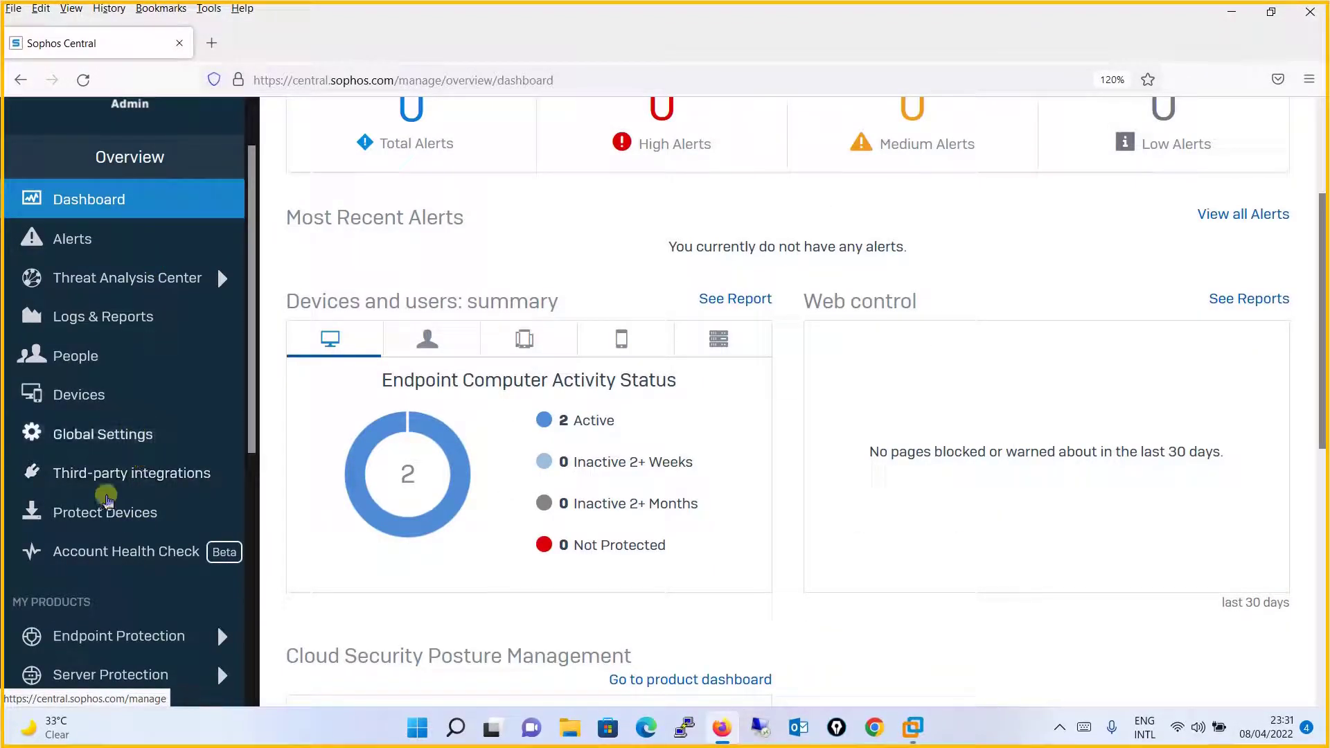
Review the policies applied to DESKTOP-9QT7J34 under Endpoint Protection Computers.
{"action": "left_click", "coordinate": [136, 633]}
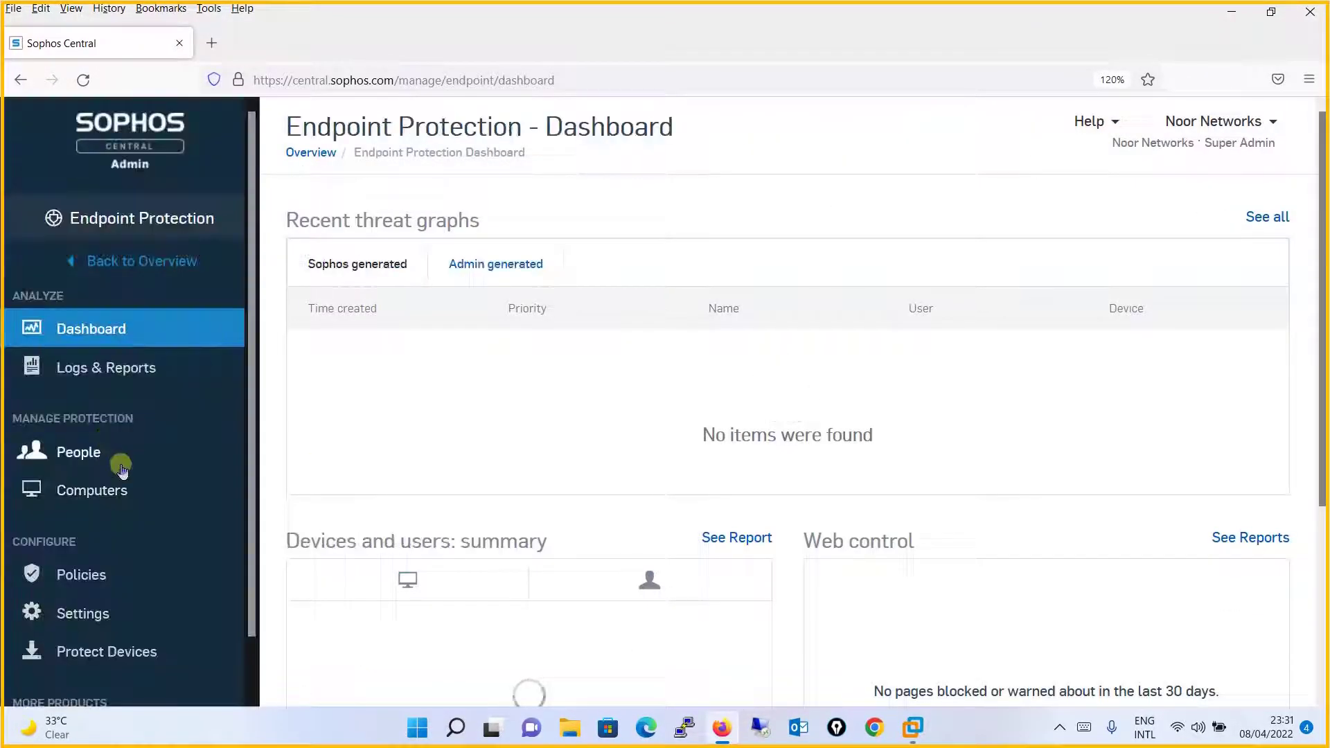
{"action": "left_click", "coordinate": [131, 490]}
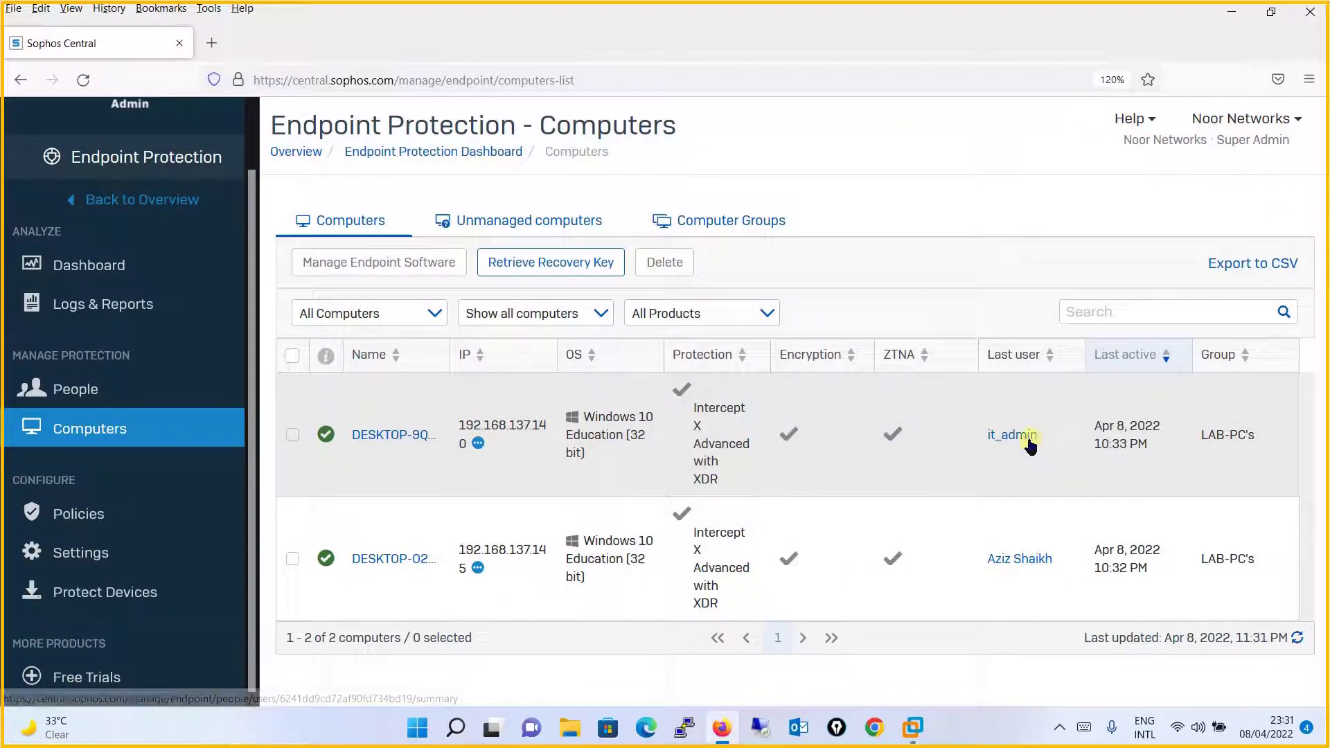
{"action": "left_click", "coordinate": [407, 435]}
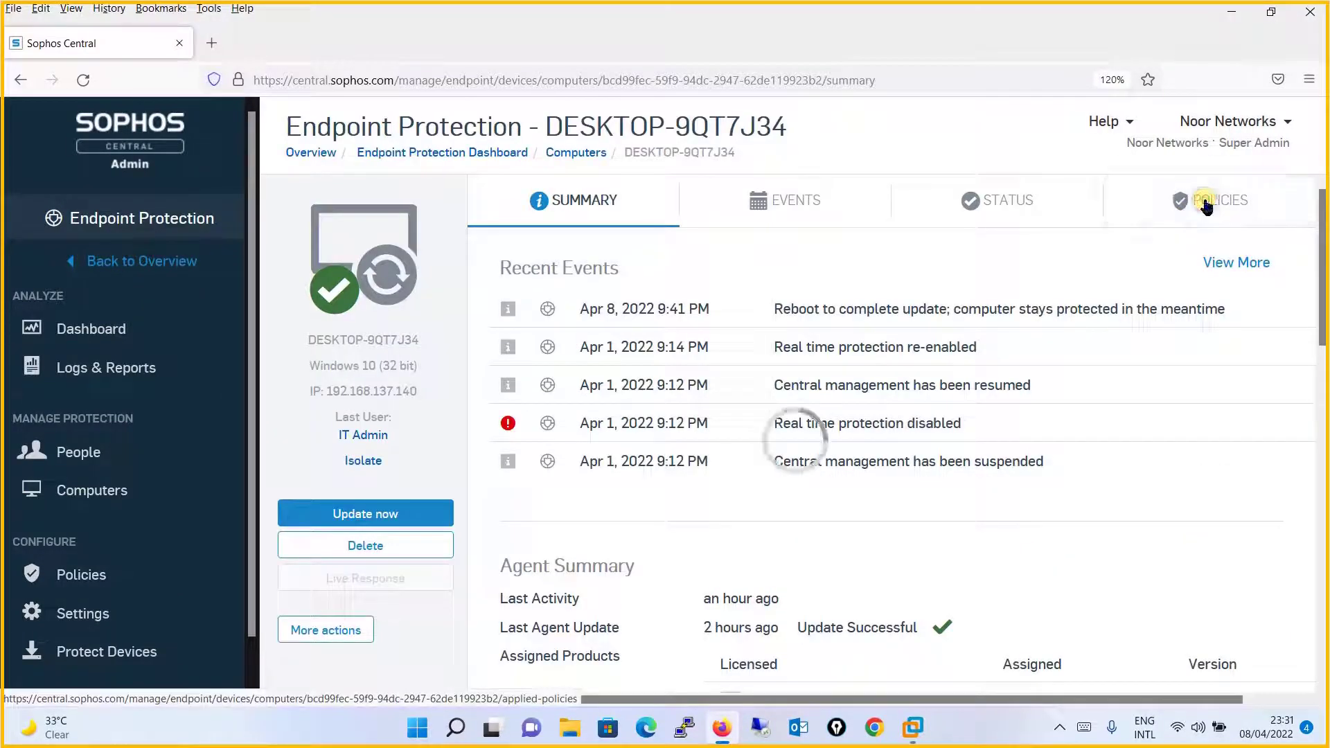
{"action": "left_click", "coordinate": [1205, 203]}
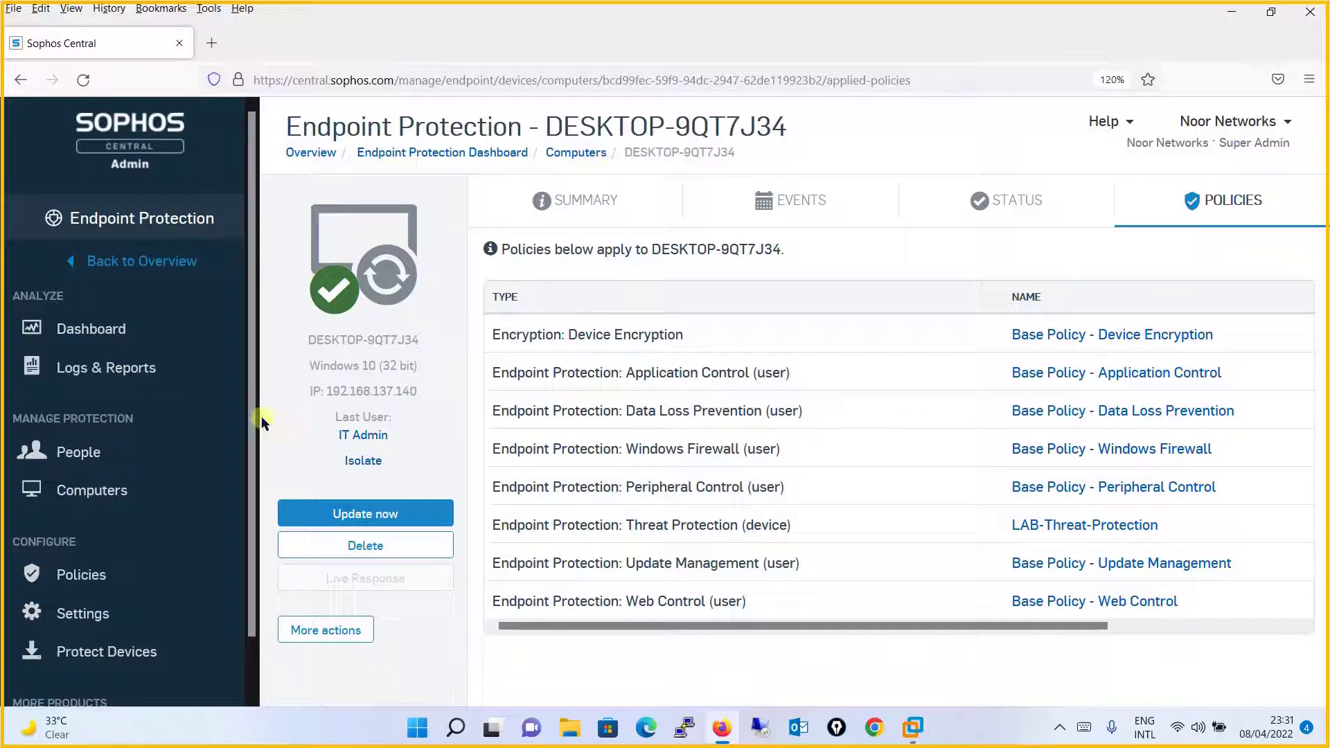
{"action": "left_click", "coordinate": [141, 483]}
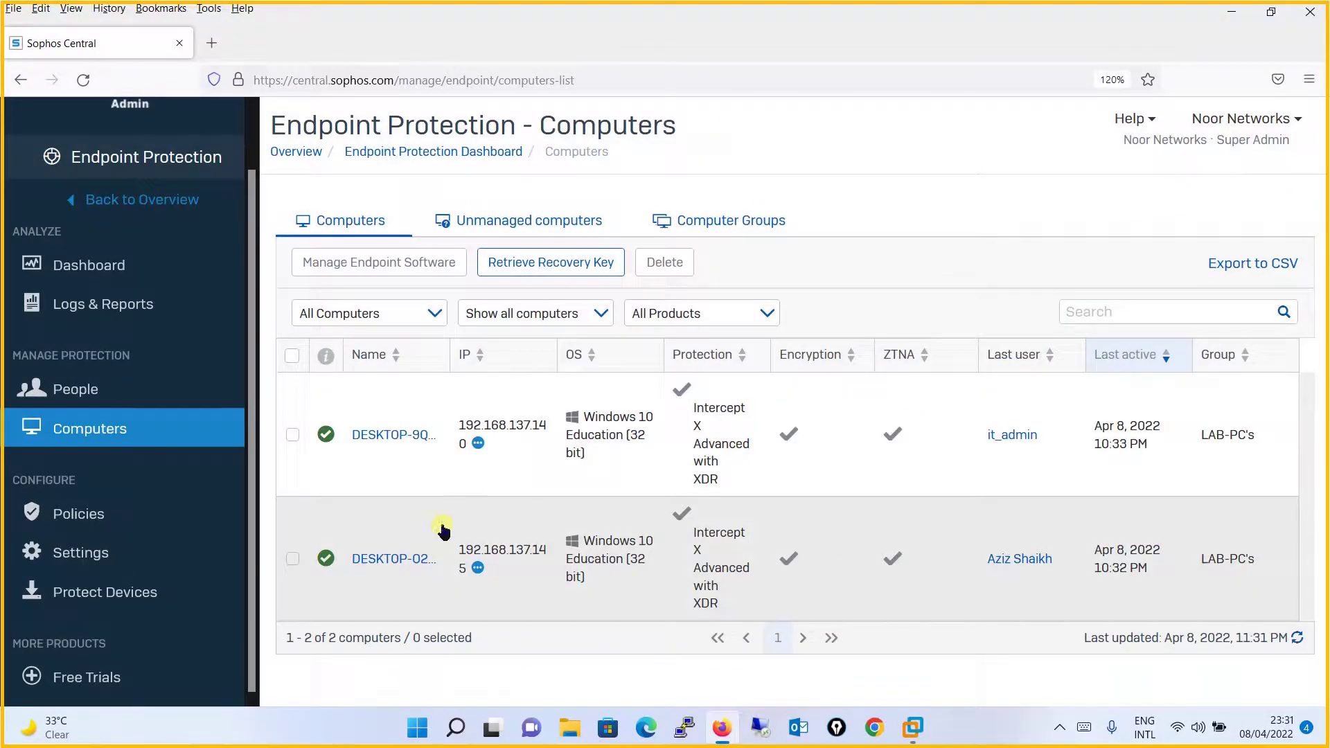
Review DESKTOP-02J93GT's policies, including its Peripheral Control (user) policy, then go back to Computers.
{"action": "left_click", "coordinate": [360, 561]}
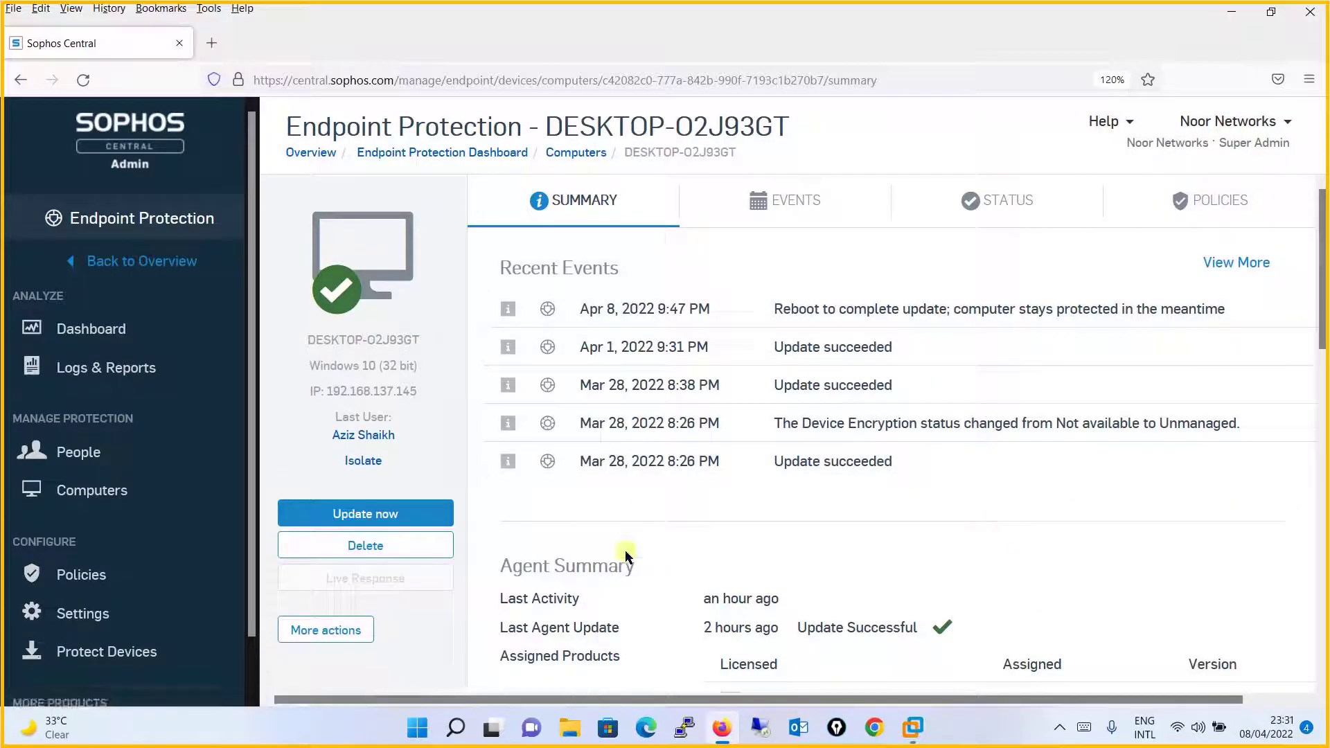
{"action": "left_click", "coordinate": [1224, 227]}
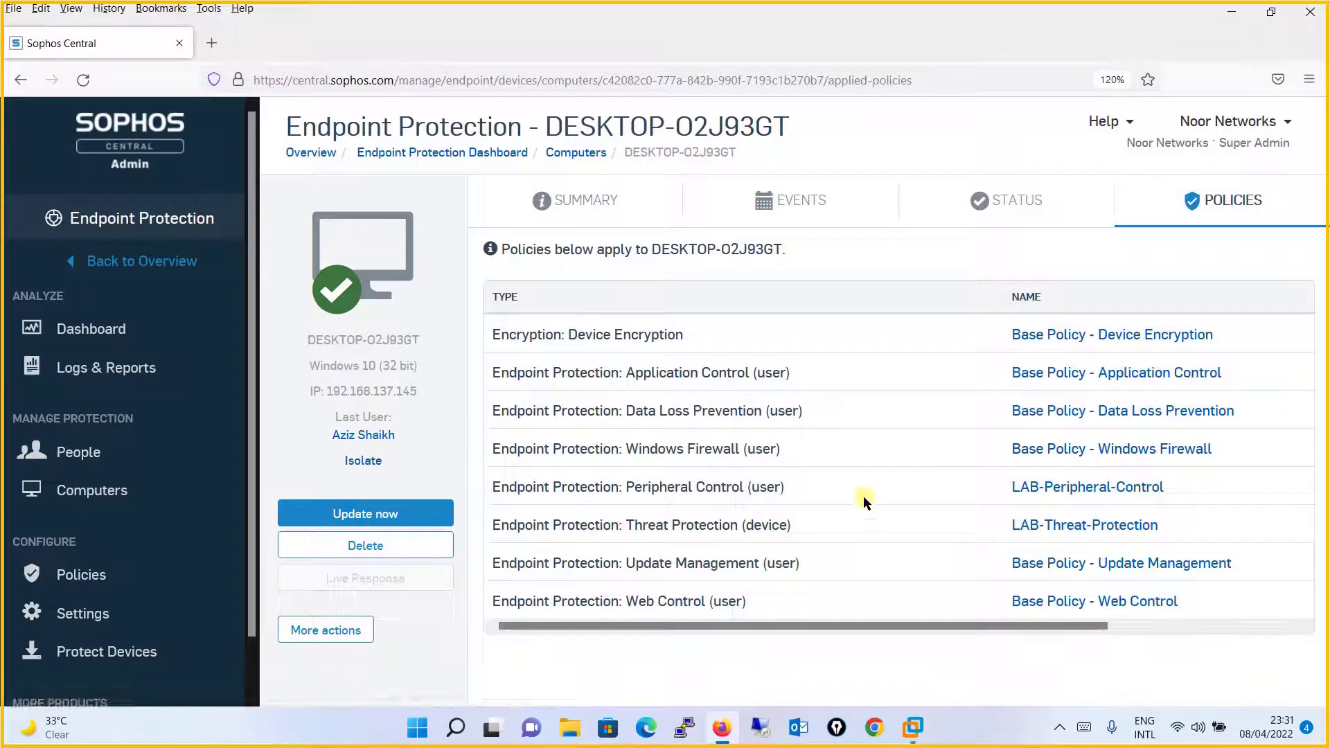
{"action": "triple_click", "coordinate": [858, 486]}
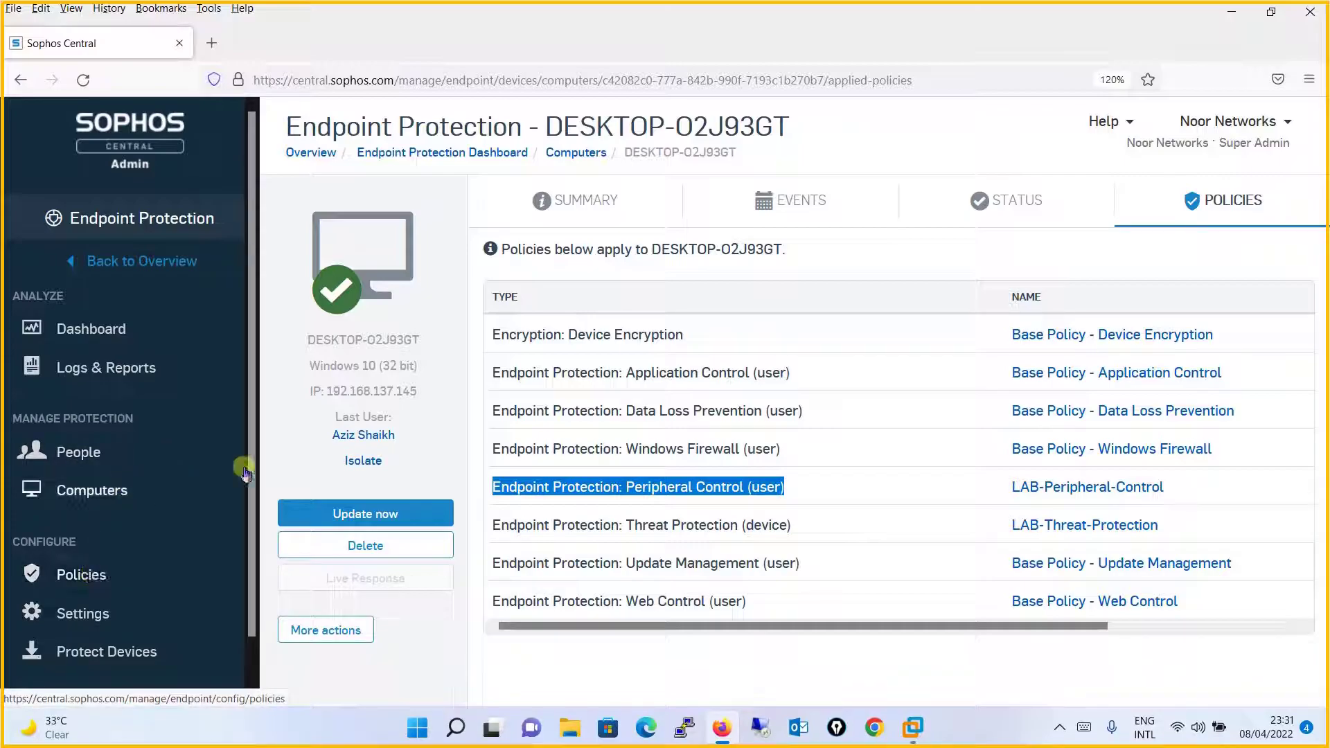
{"action": "left_click", "coordinate": [105, 490]}
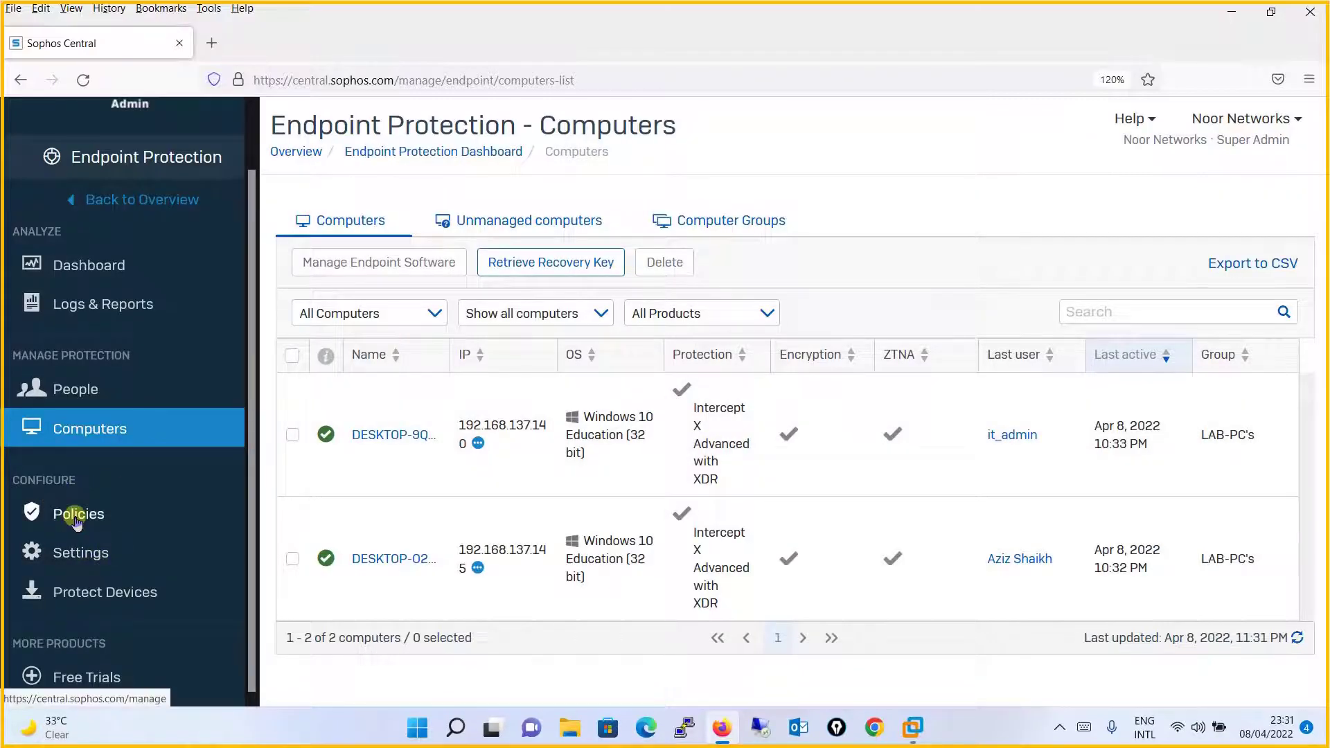
{"action": "left_click", "coordinate": [77, 521]}
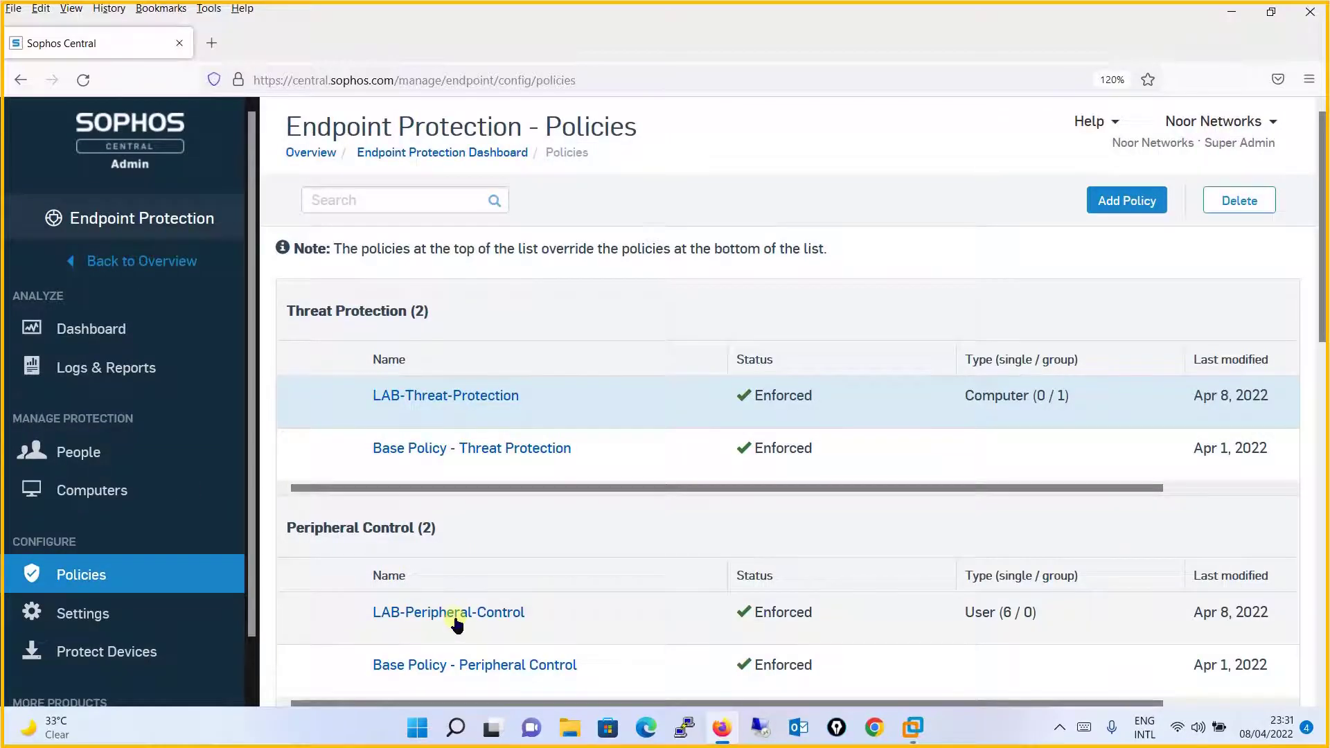
{"action": "left_click", "coordinate": [455, 613]}
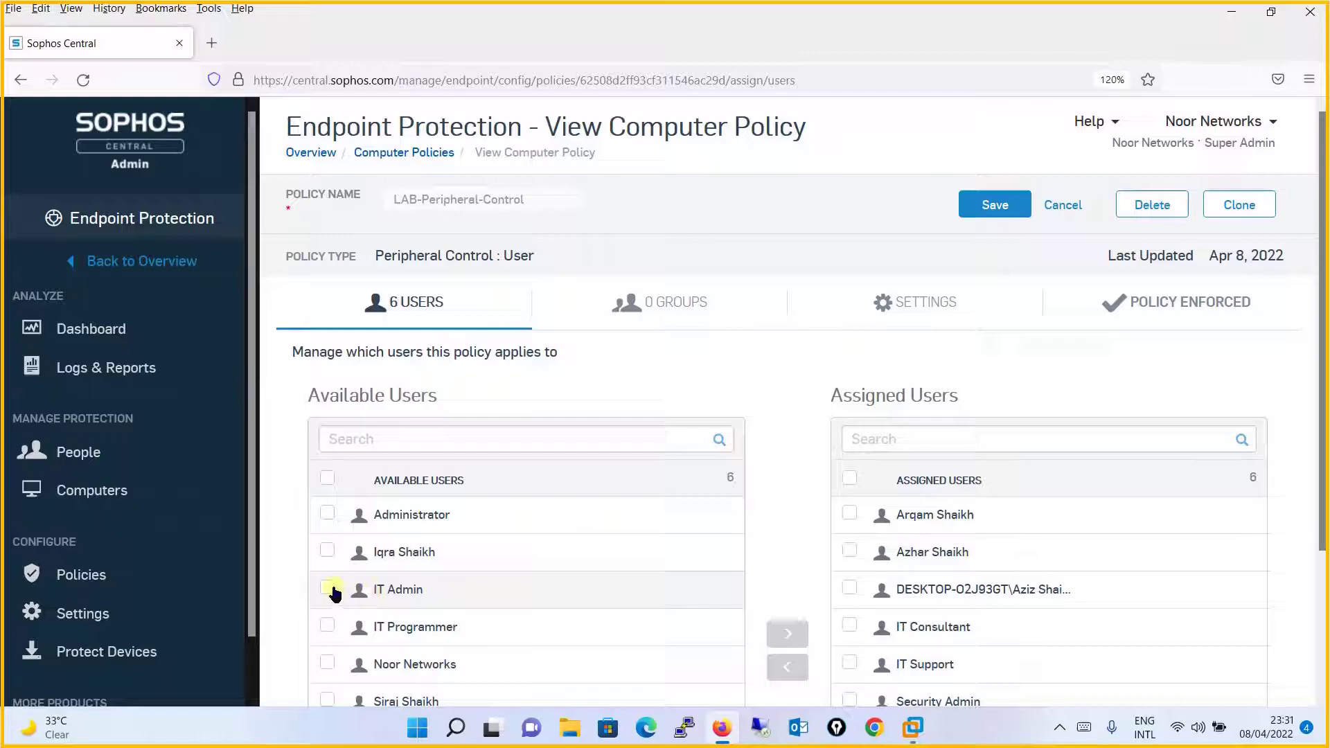
{"action": "left_click", "coordinate": [410, 590]}
{"action": "left_click", "coordinate": [787, 634]}
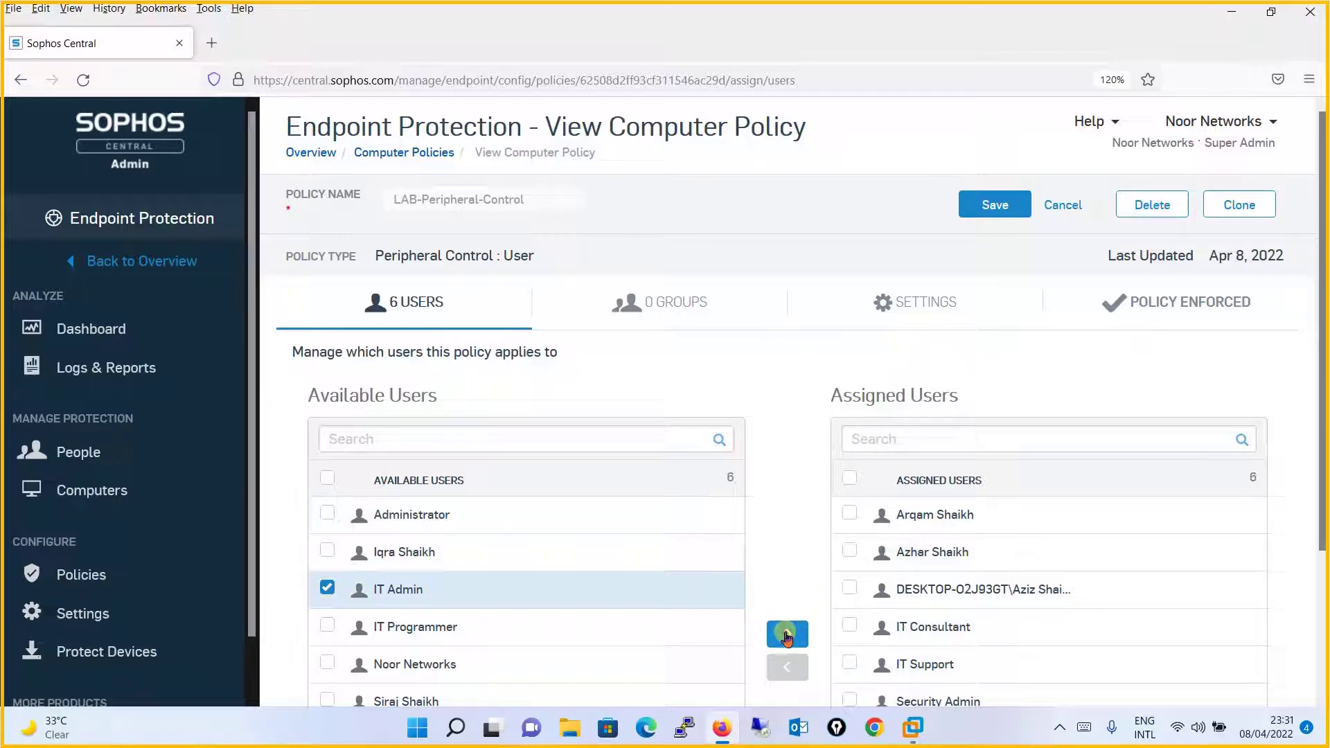
{"action": "left_click", "coordinate": [982, 206]}
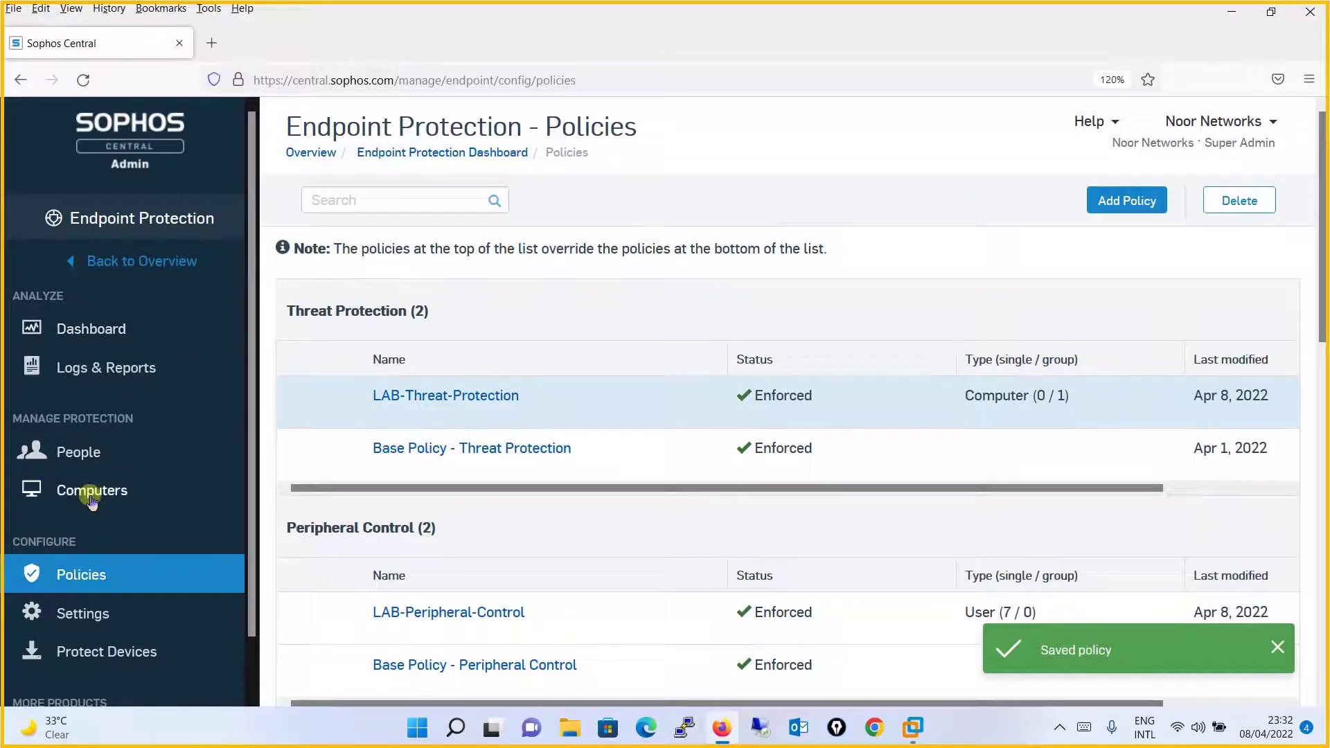
Confirm DESKTOP-9QT7J34 now uses the LAB-Peripheral-Control policy.
{"action": "left_click", "coordinate": [92, 493]}
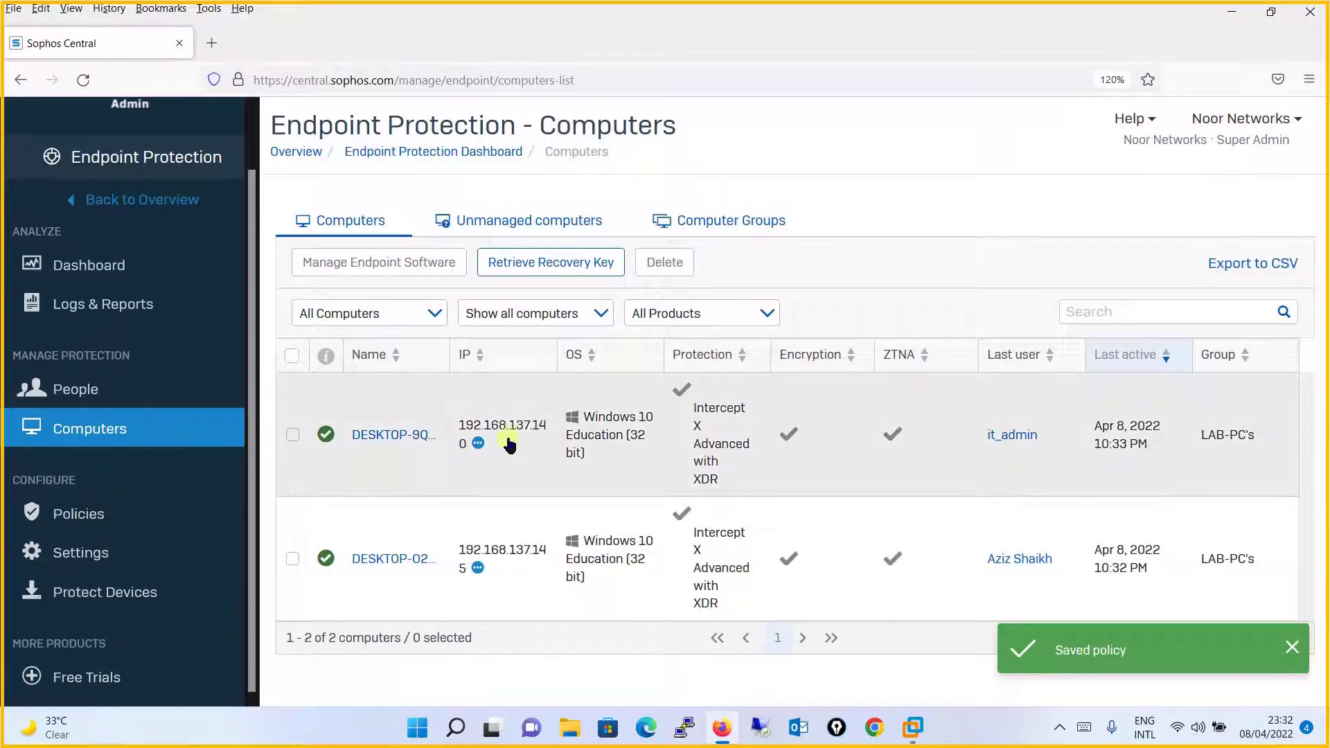
{"action": "left_click", "coordinate": [365, 441]}
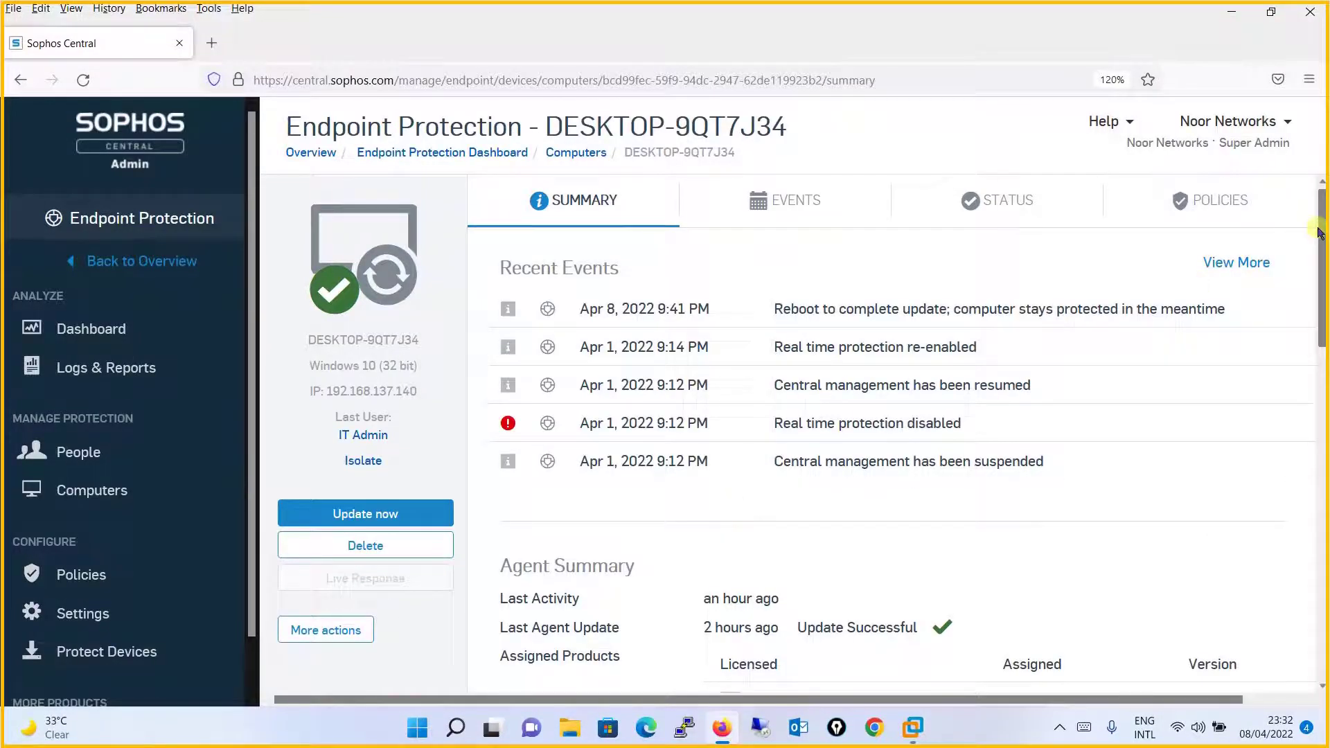
{"action": "left_click", "coordinate": [1215, 222]}
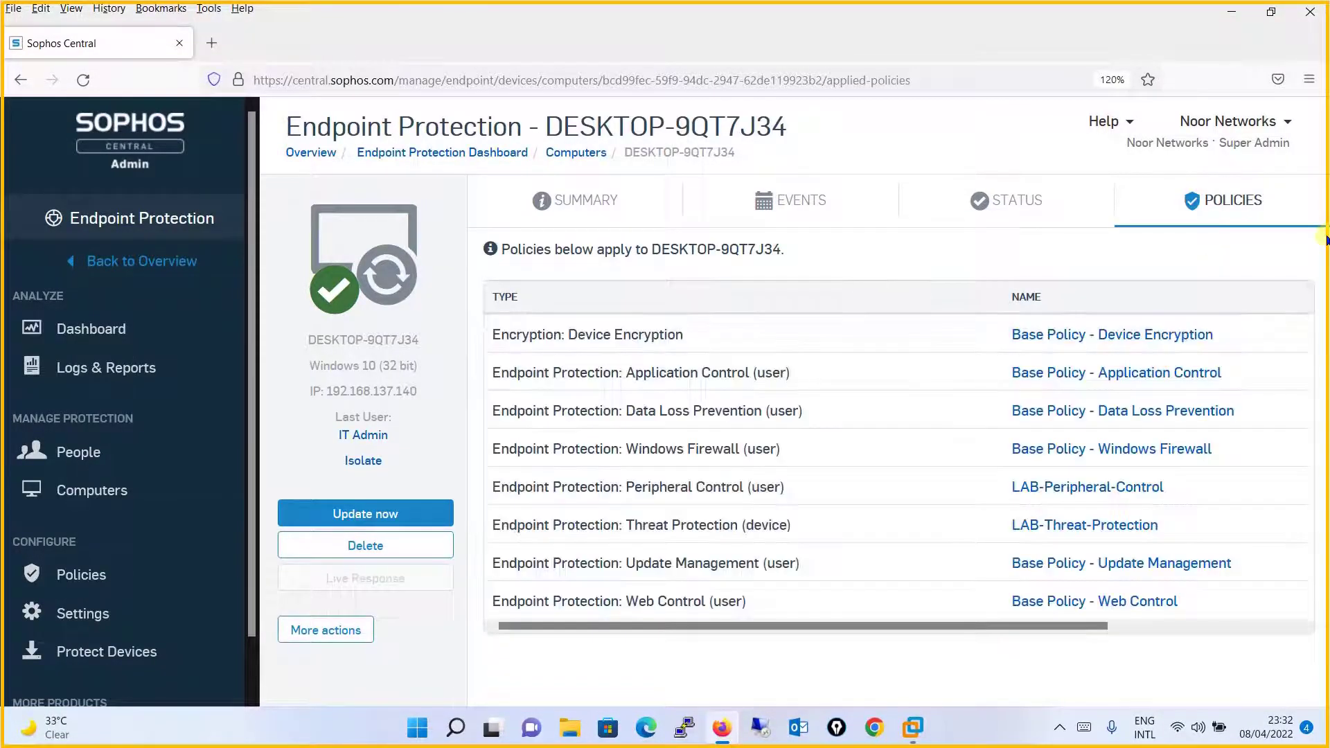